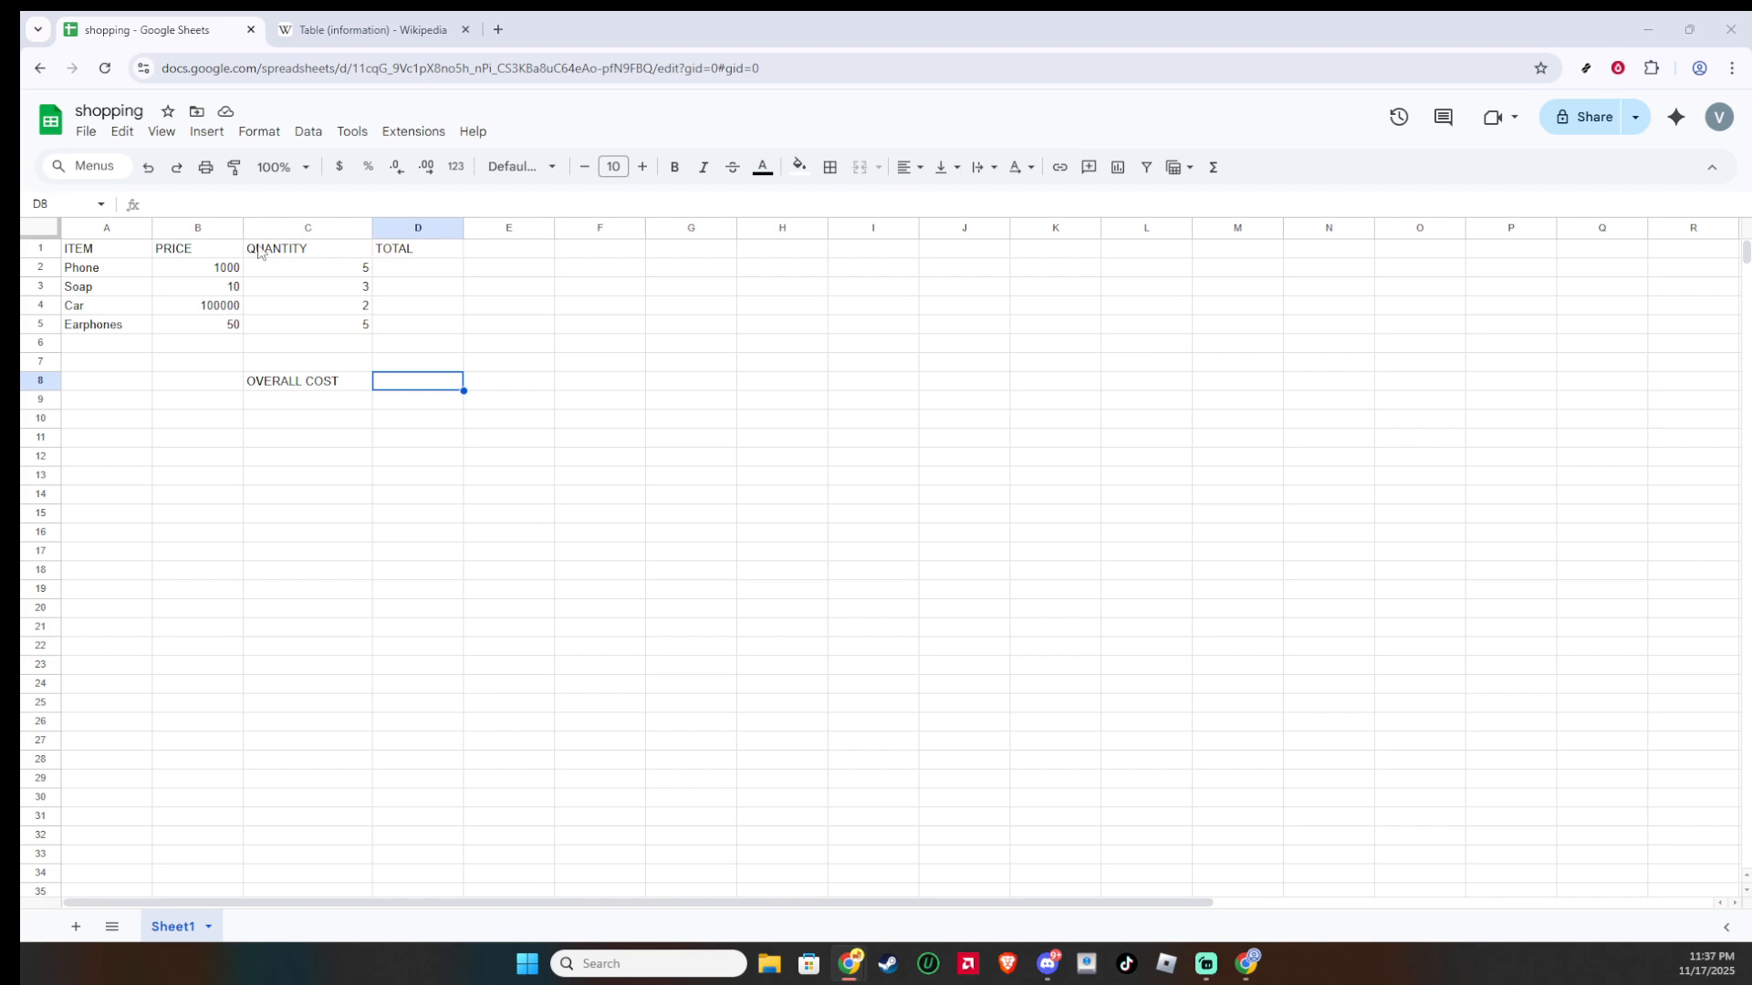
Step: Examine the header row and the price and quantity values in columns B and C
click(145, 248)
click(206, 252)
click(251, 249)
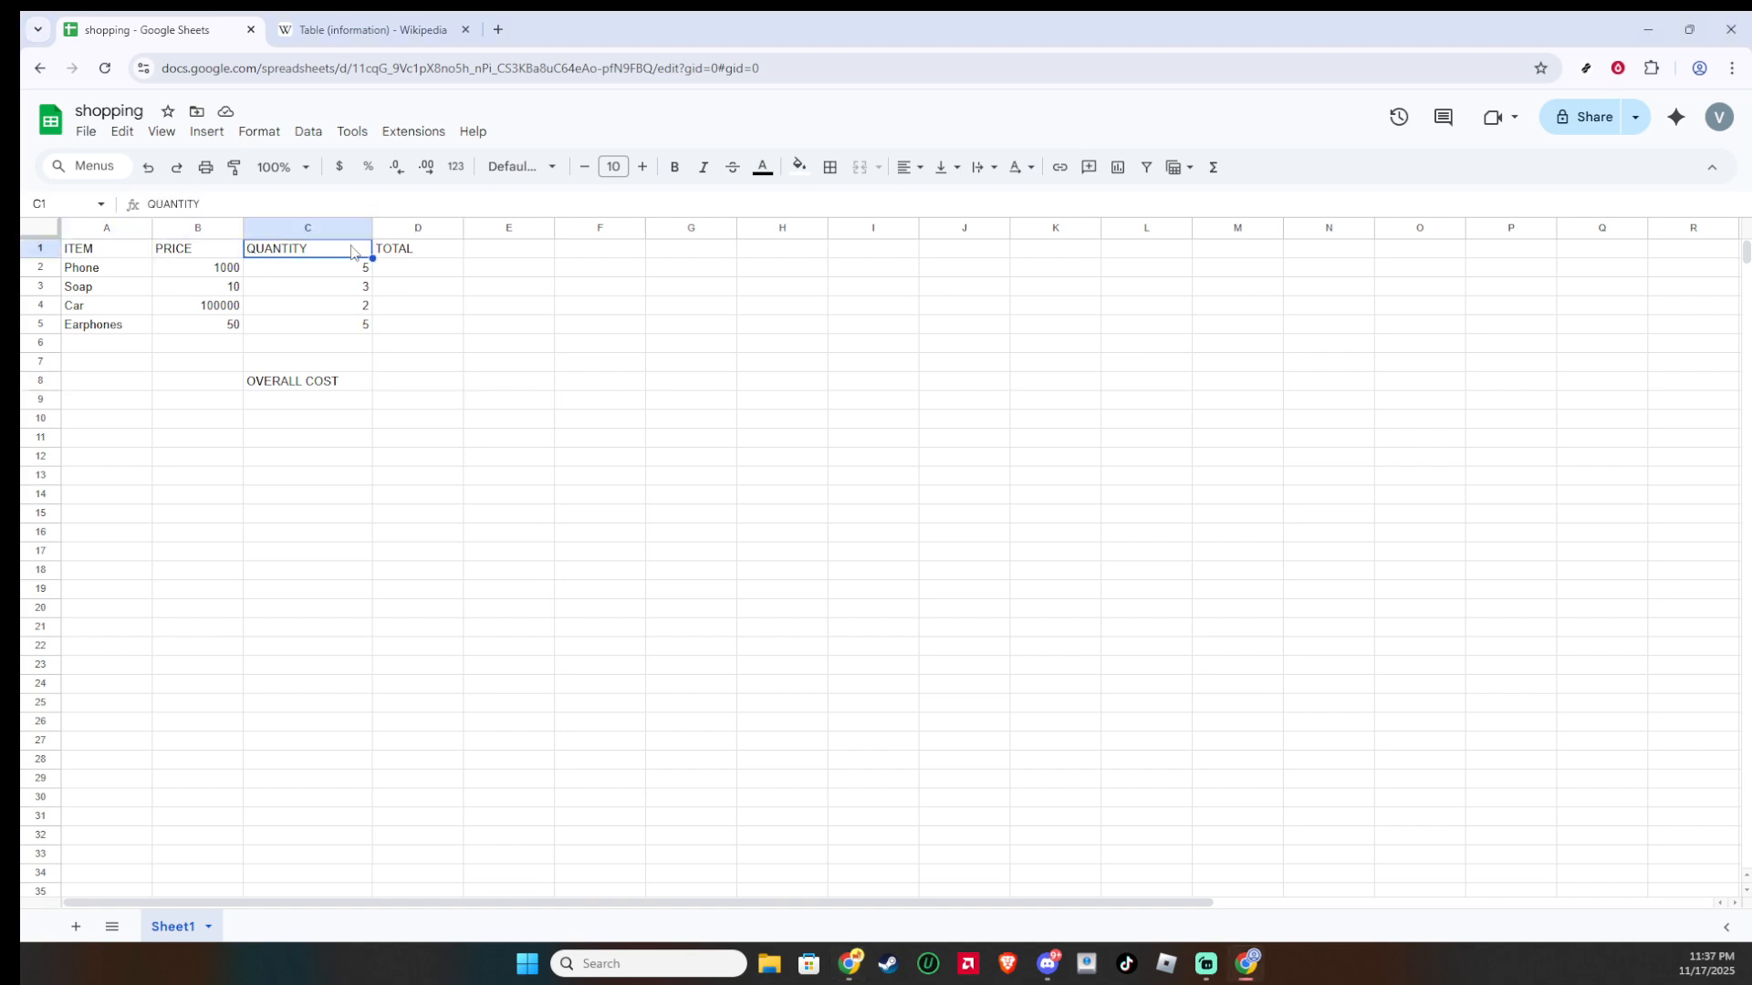
click(376, 251)
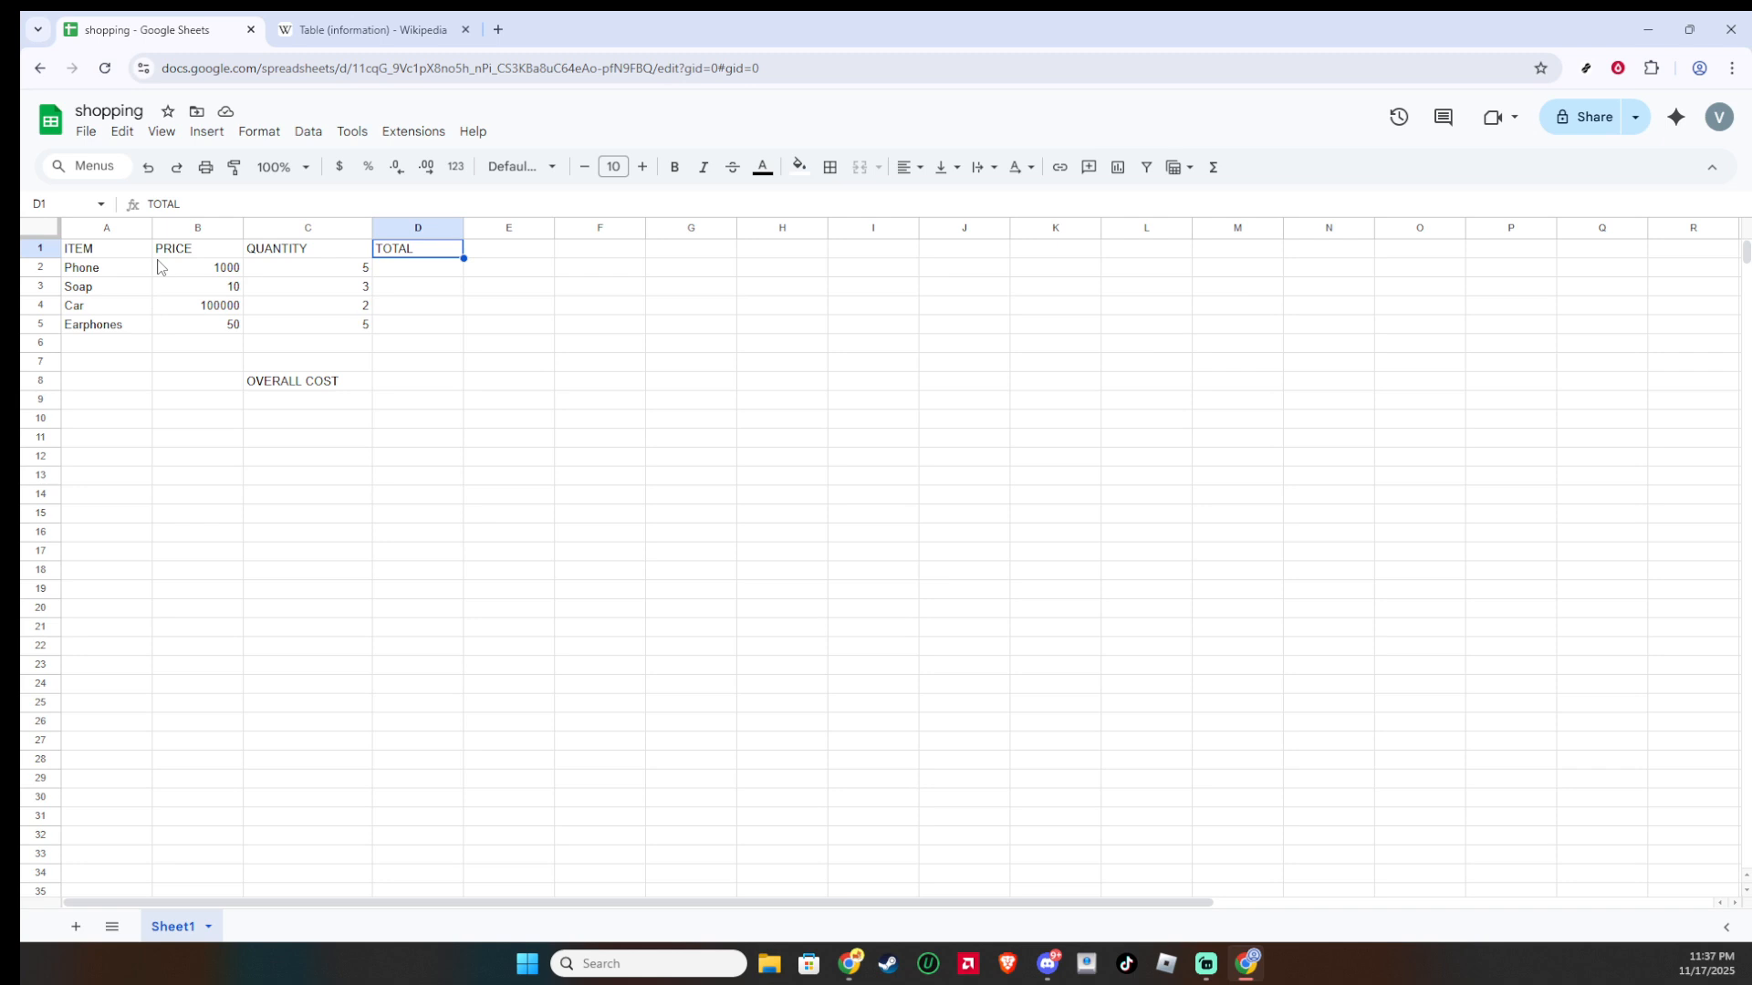
drag(215, 269, 194, 327)
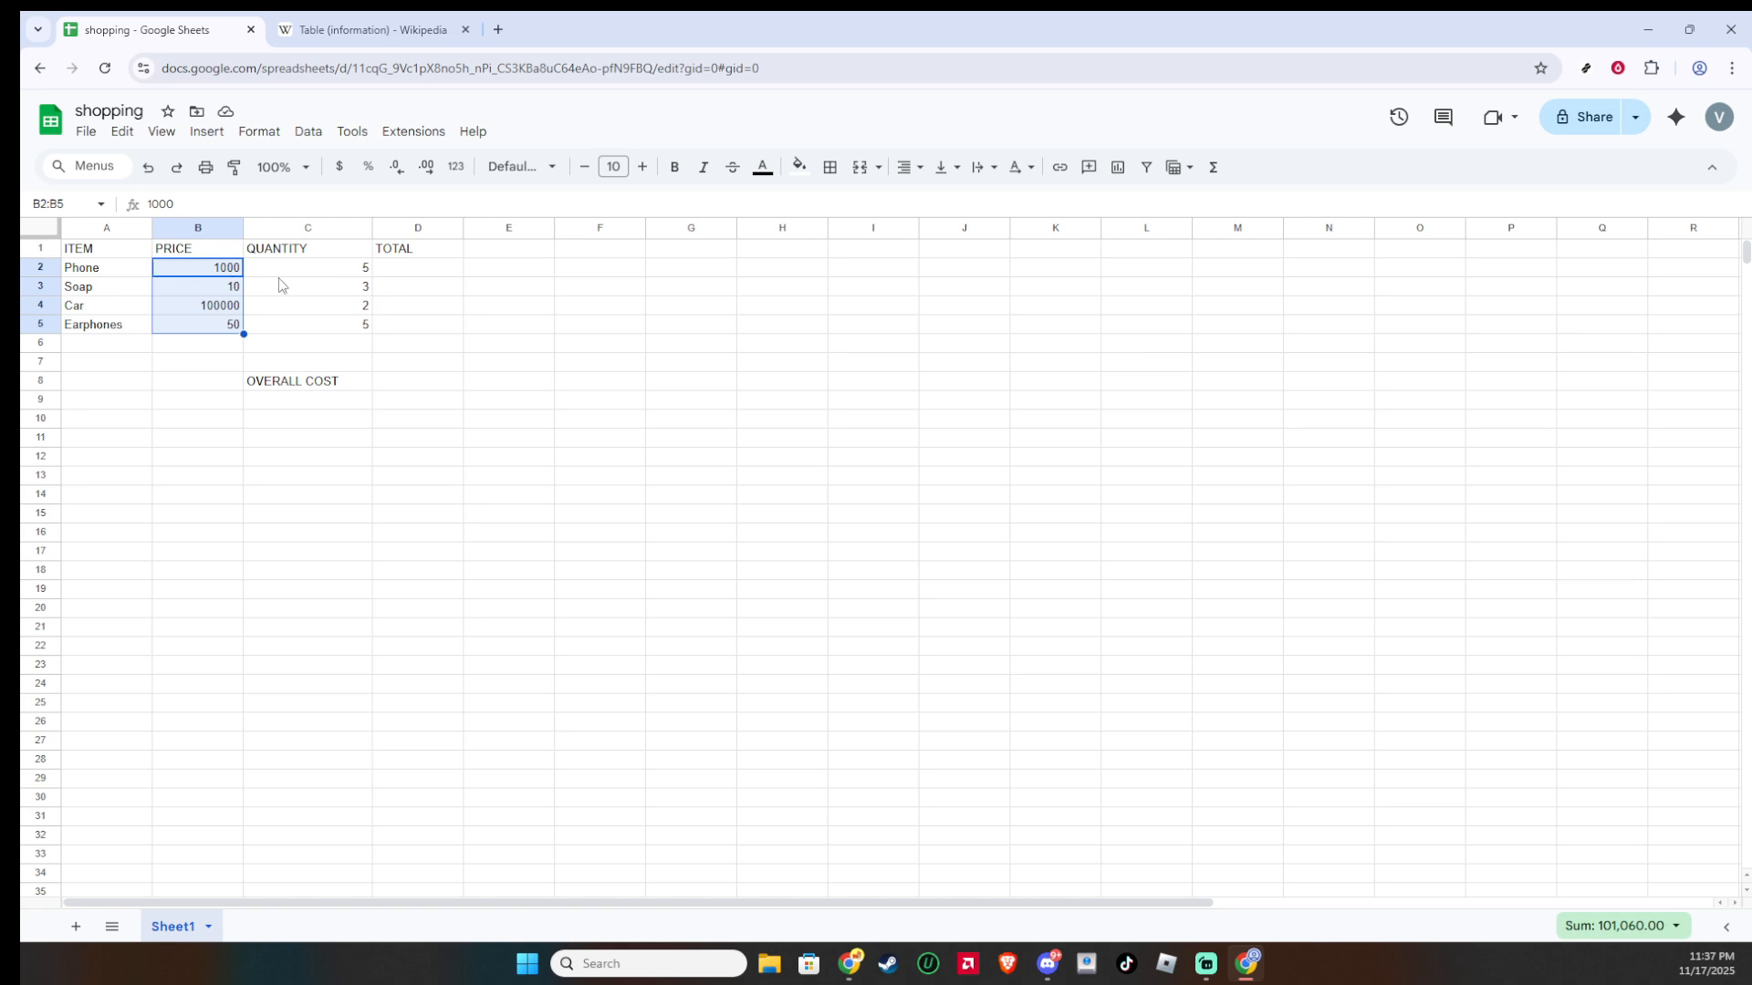
drag(331, 268, 310, 330)
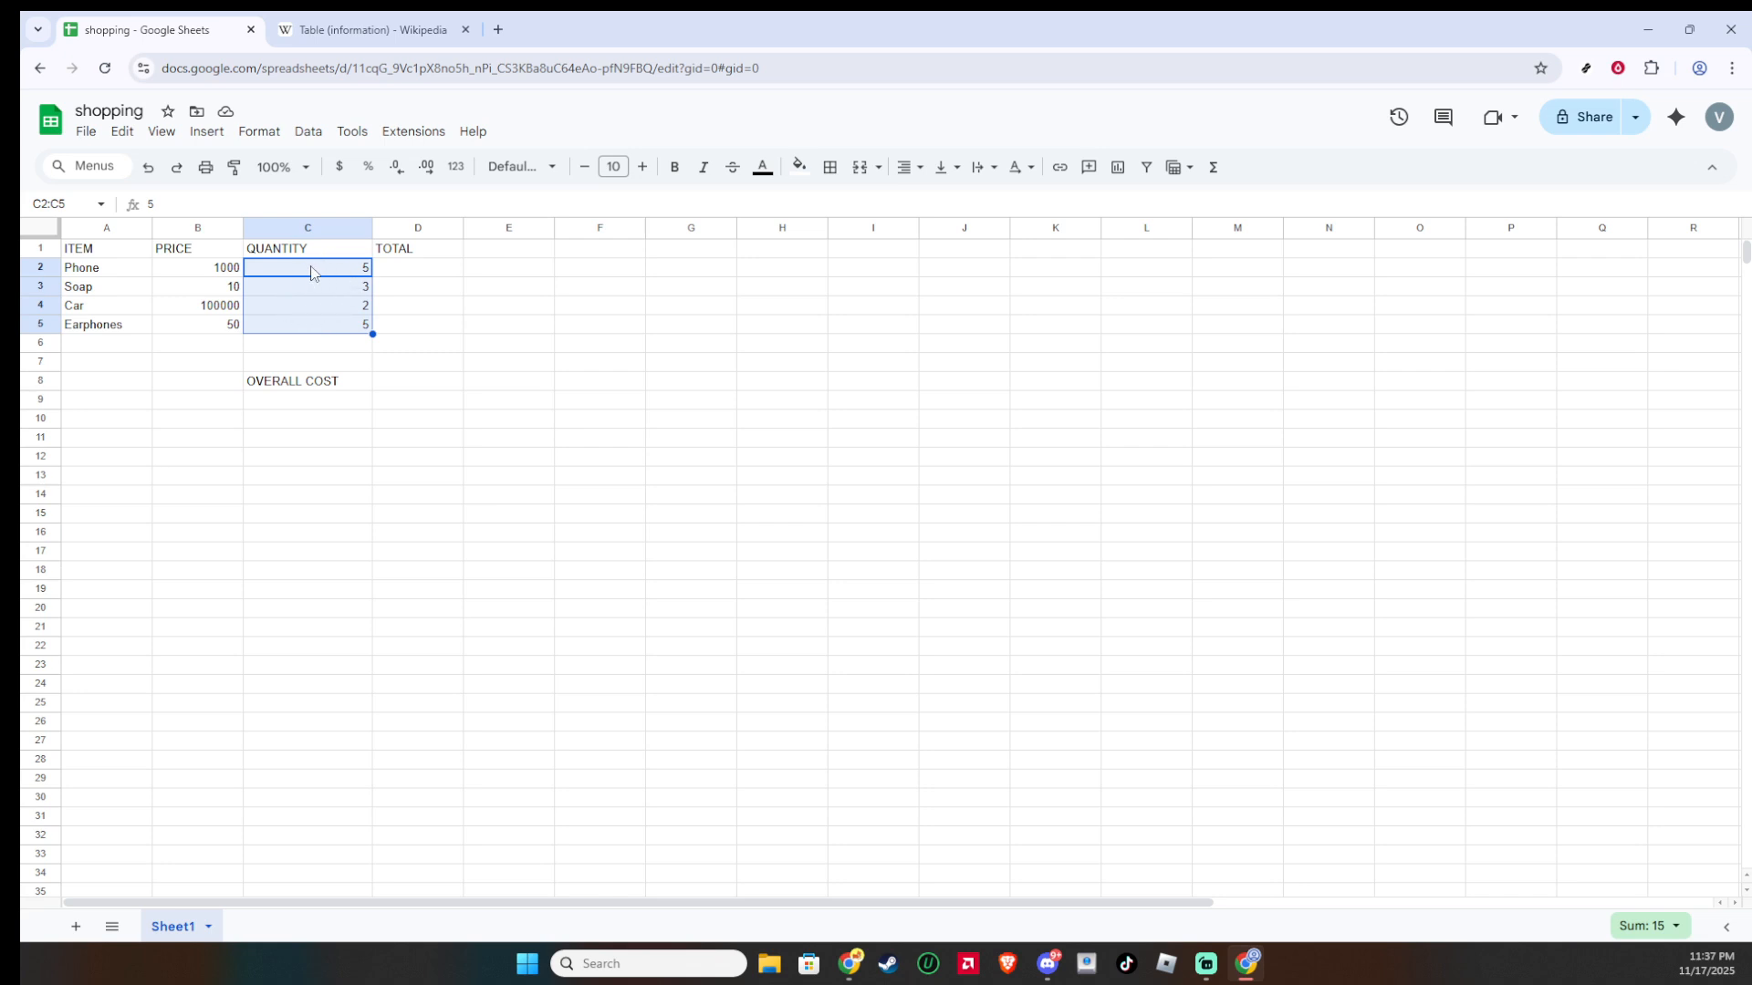
Step: Enter the formula =B2*C2 in D2 to compute the phone's total
click(425, 275)
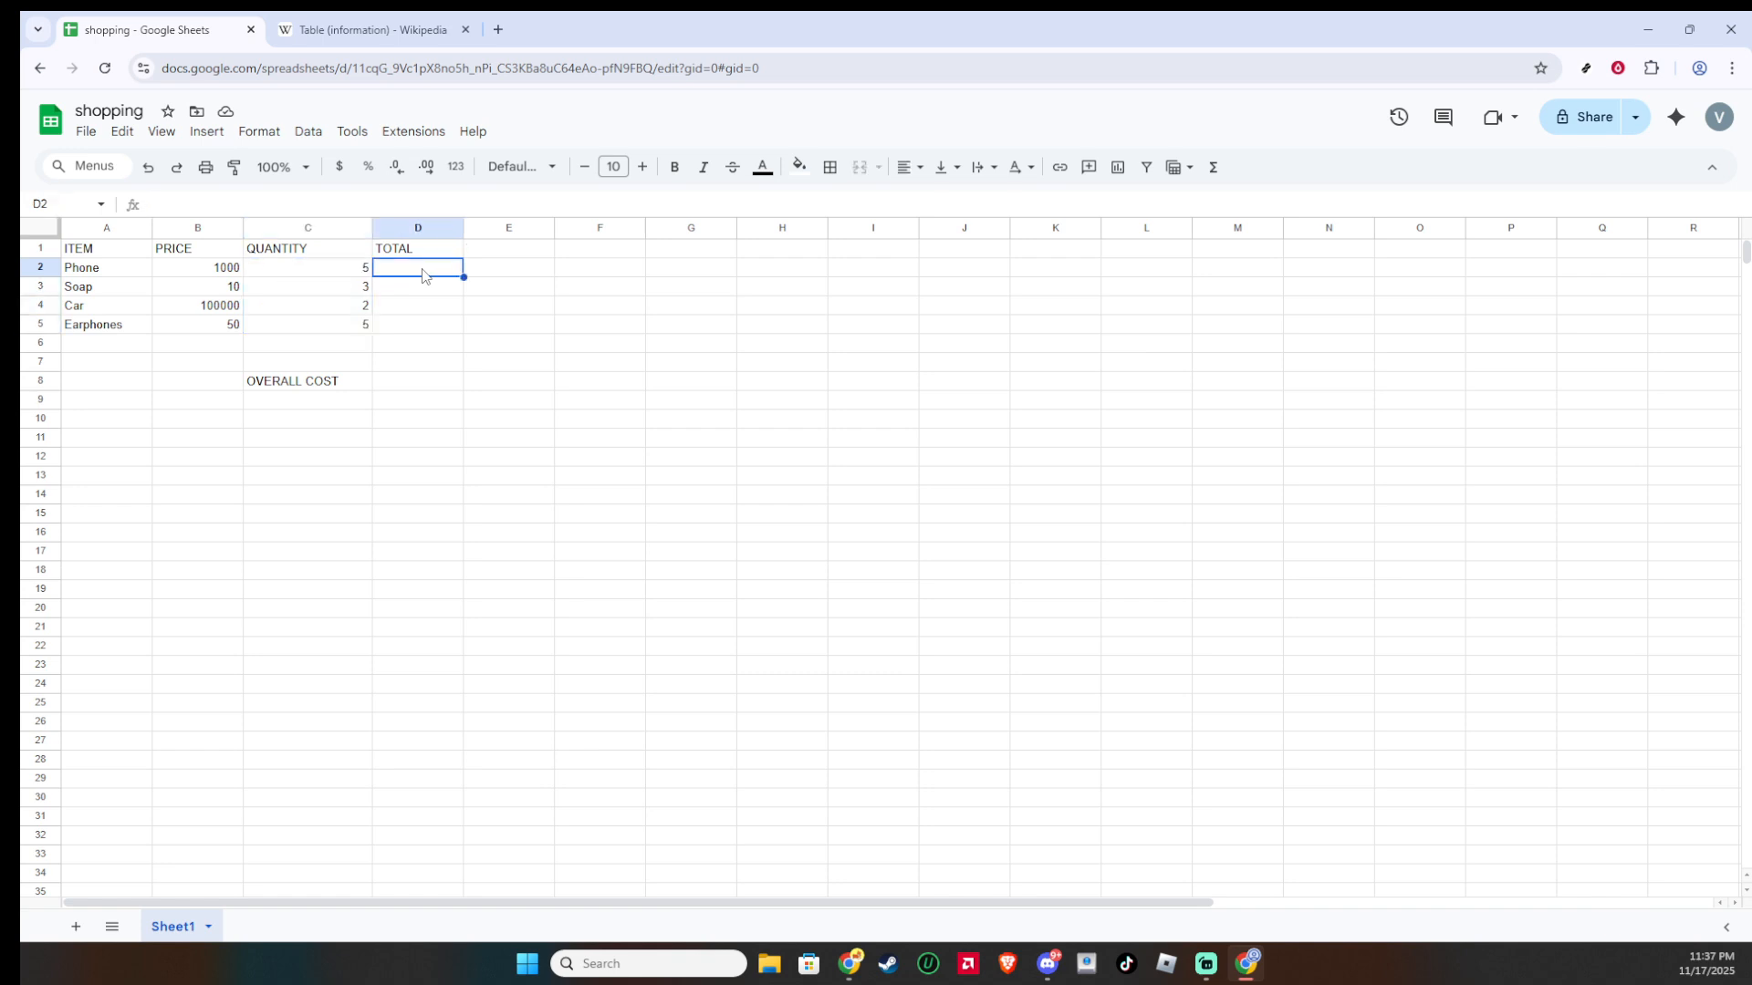
text(=)
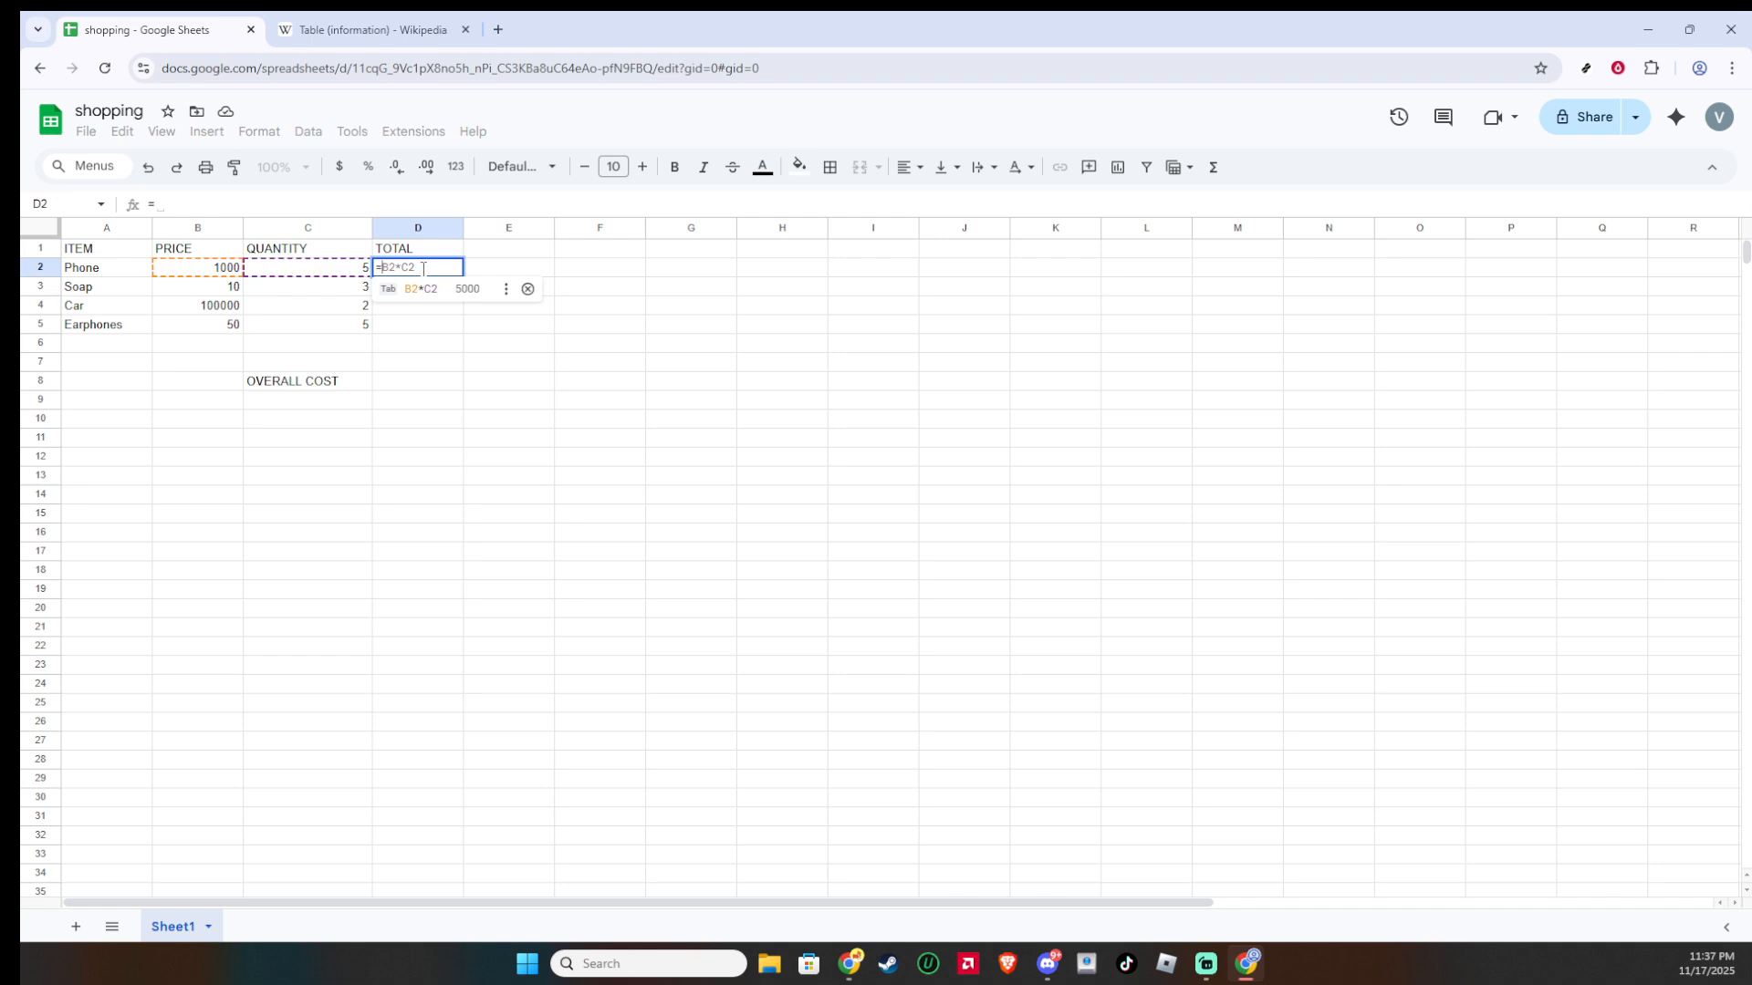
click(454, 290)
click(218, 204)
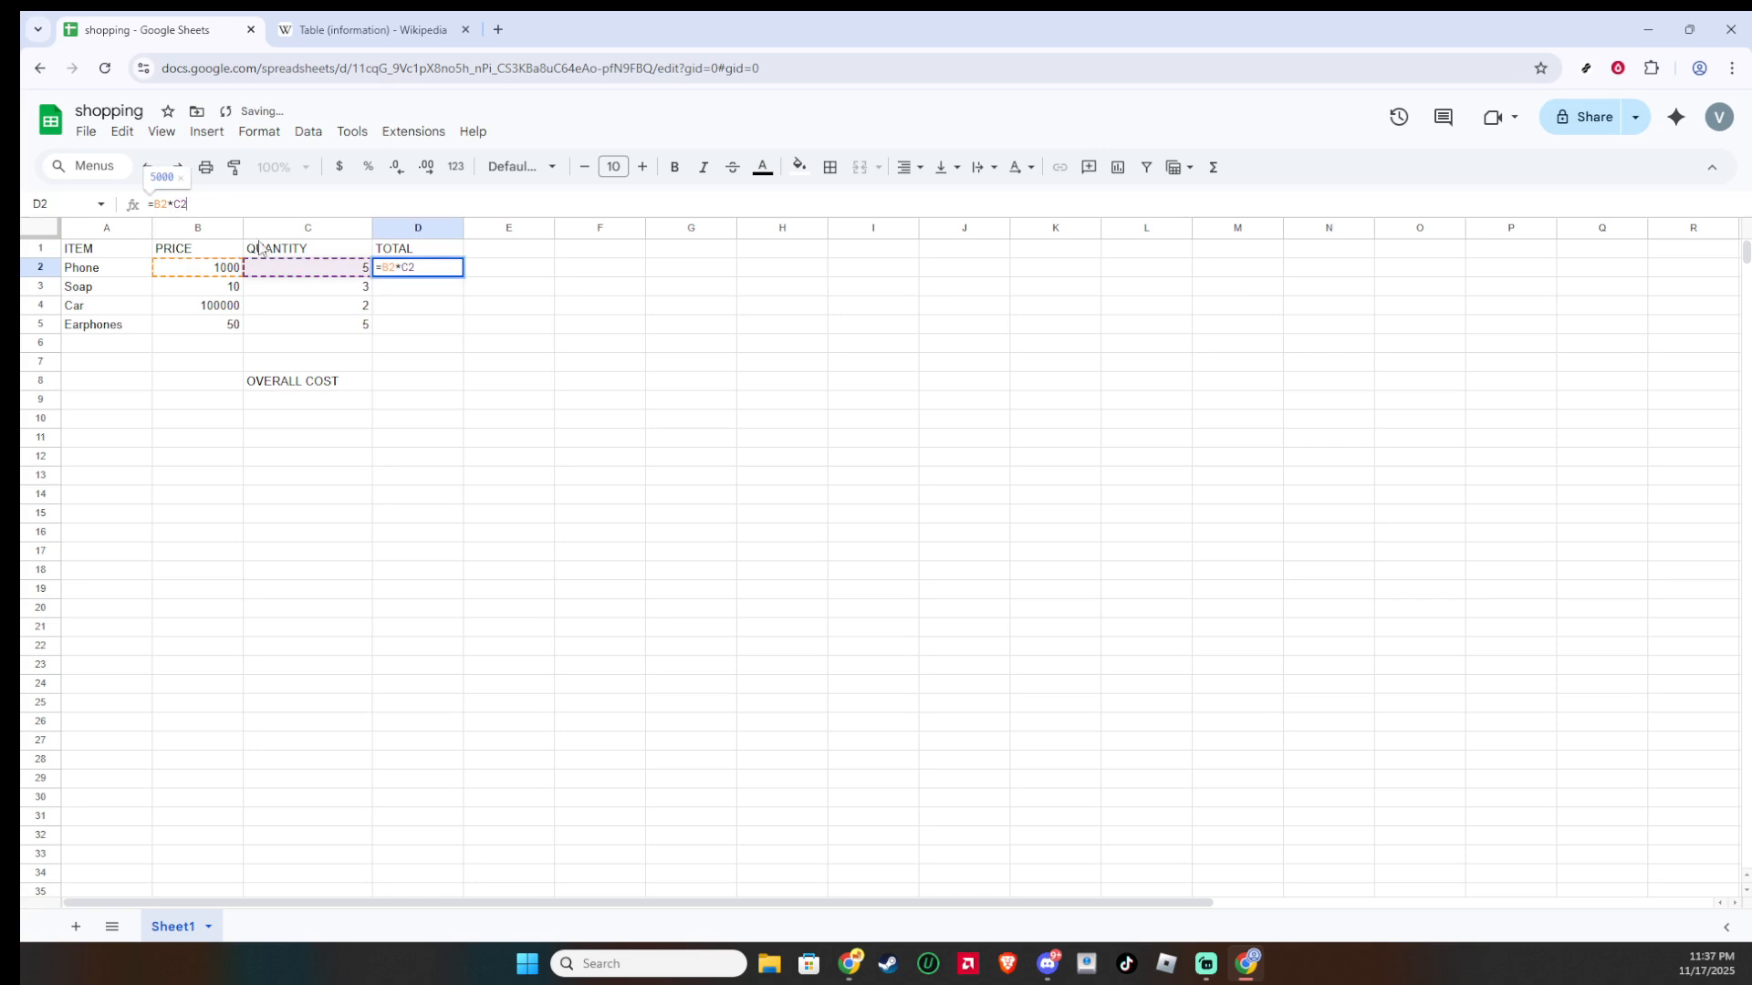
key(Return)
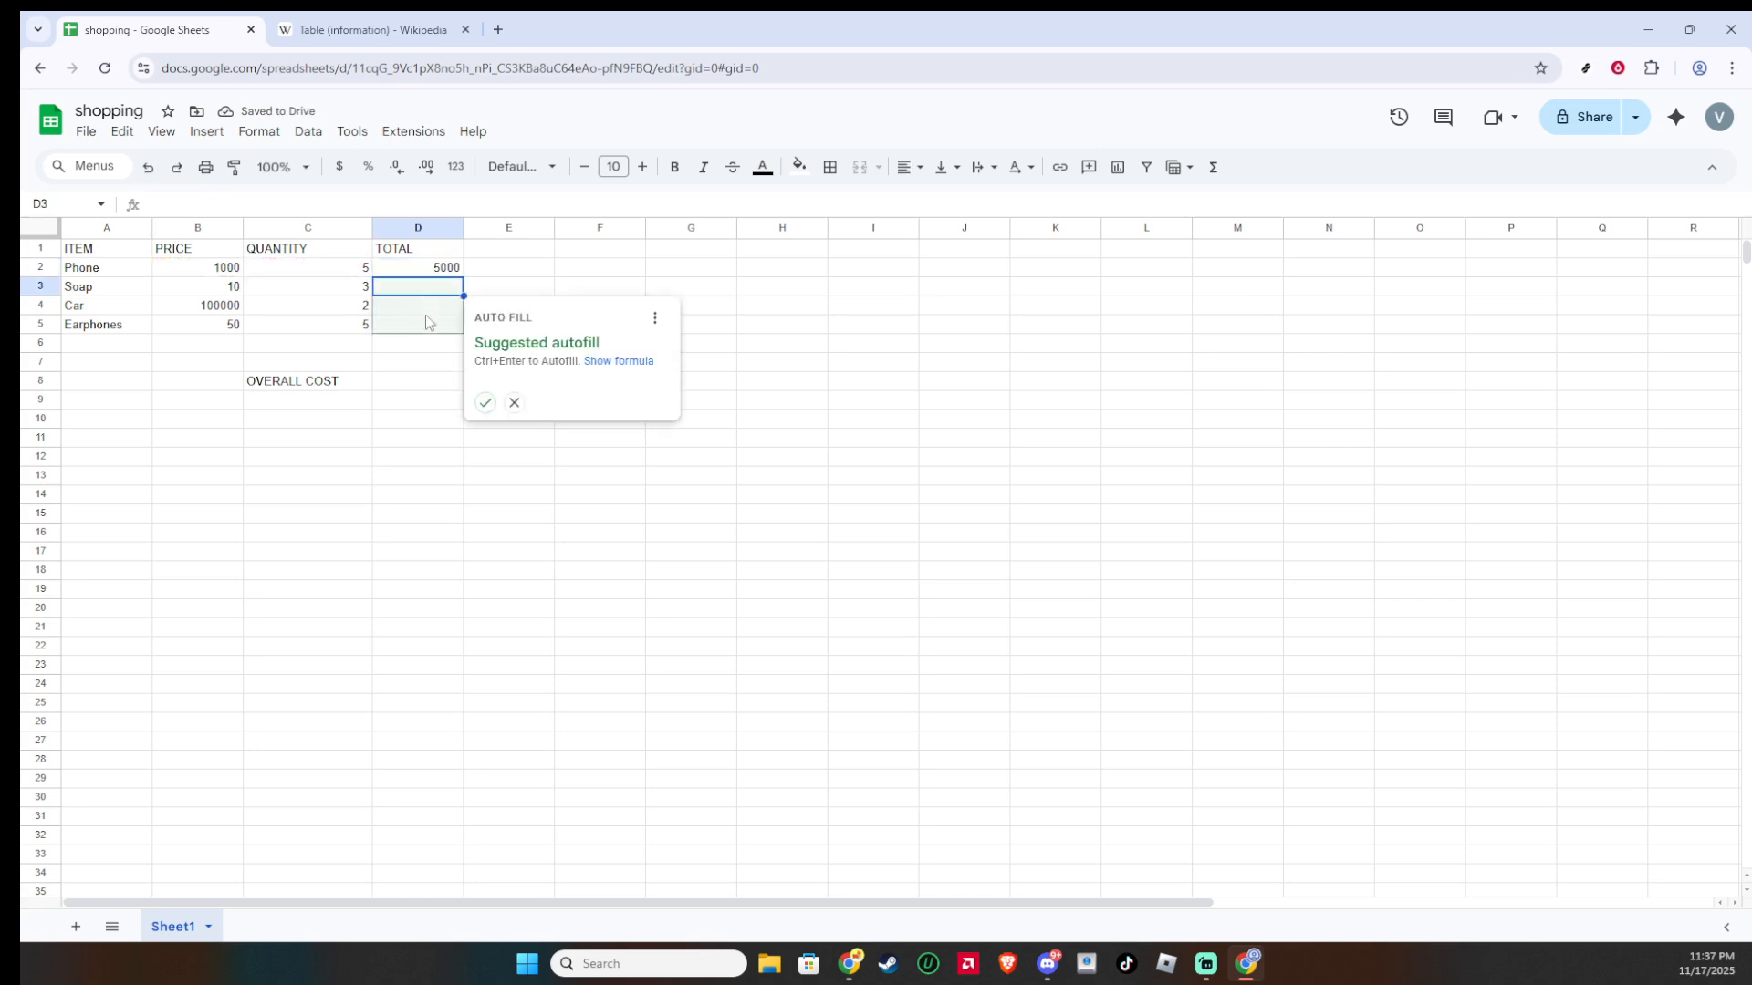
Step: Fill the total formula down from D2 to D5 and check the copied formulas
click(445, 271)
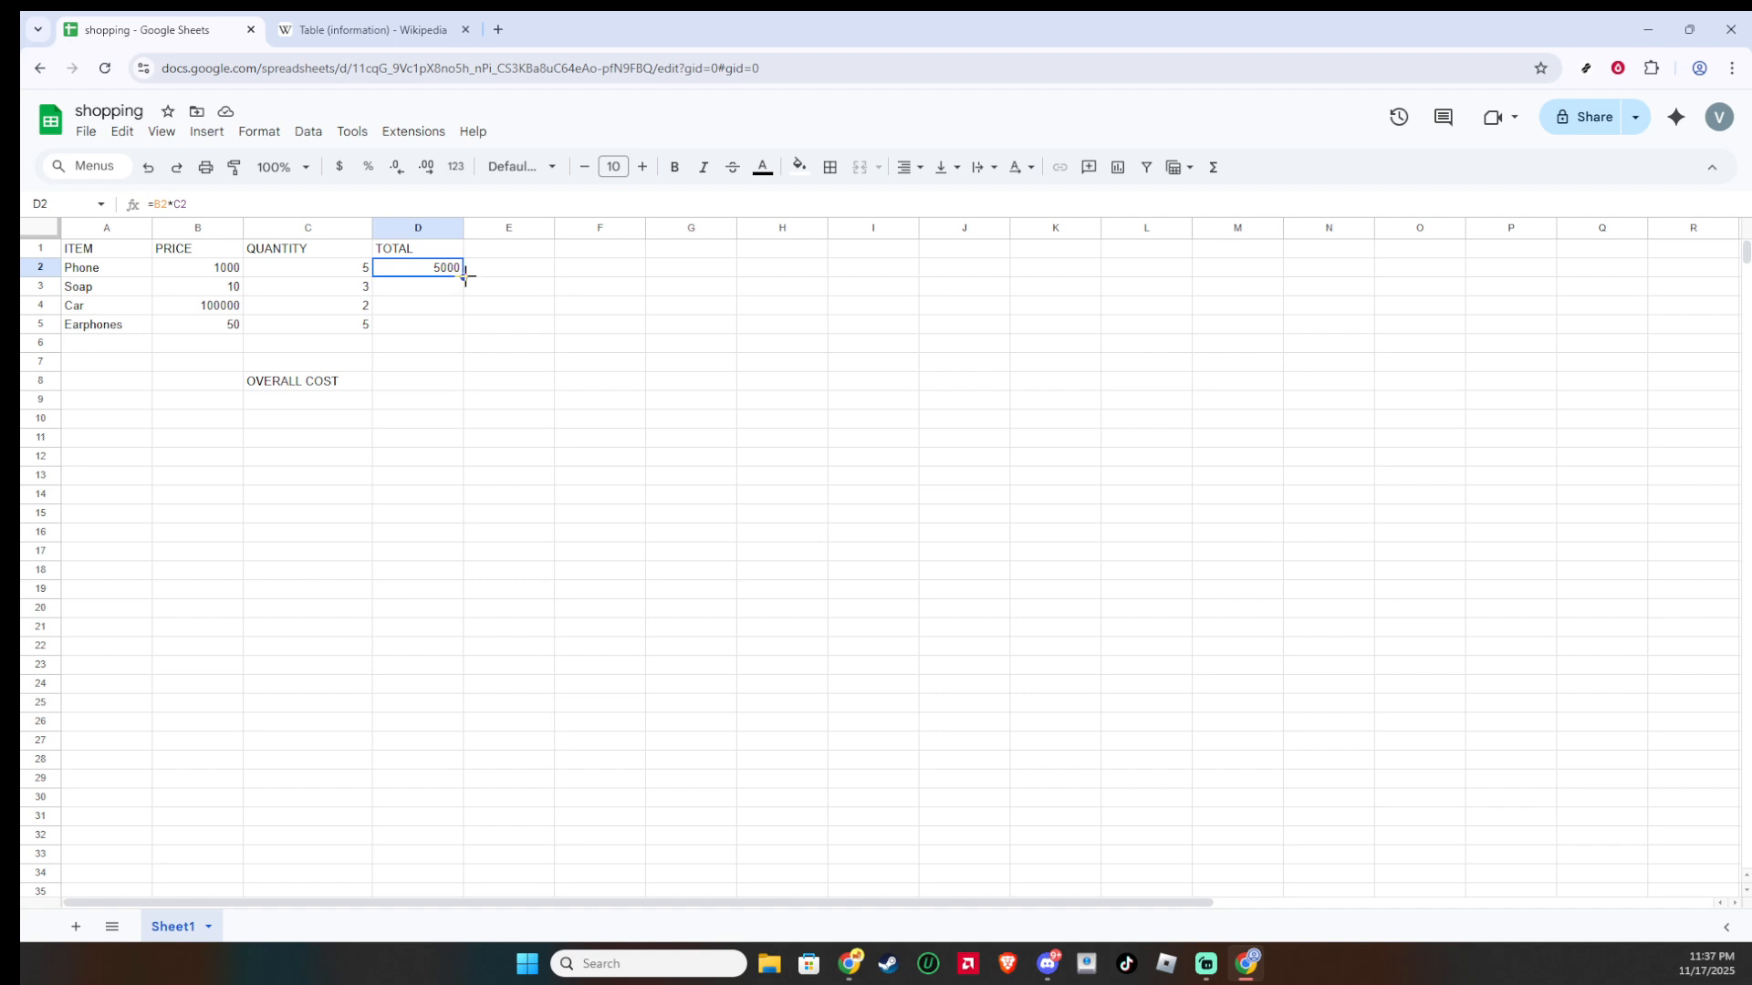
drag(465, 277, 455, 324)
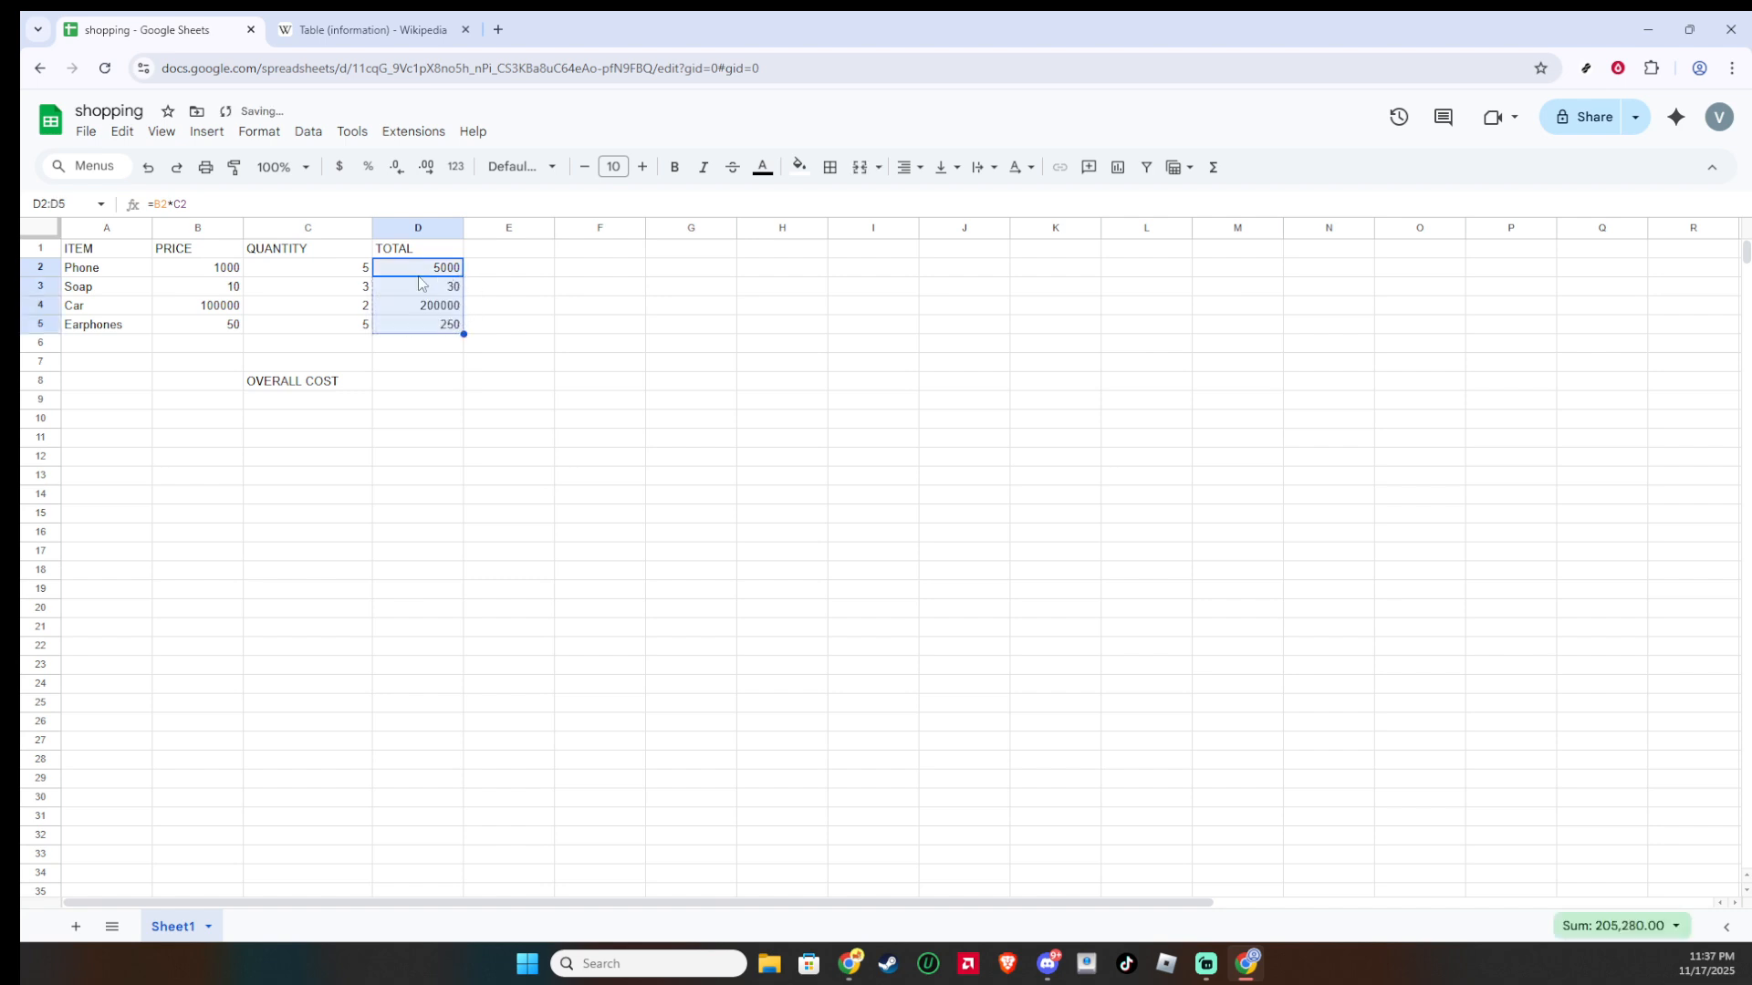
click(452, 292)
click(418, 317)
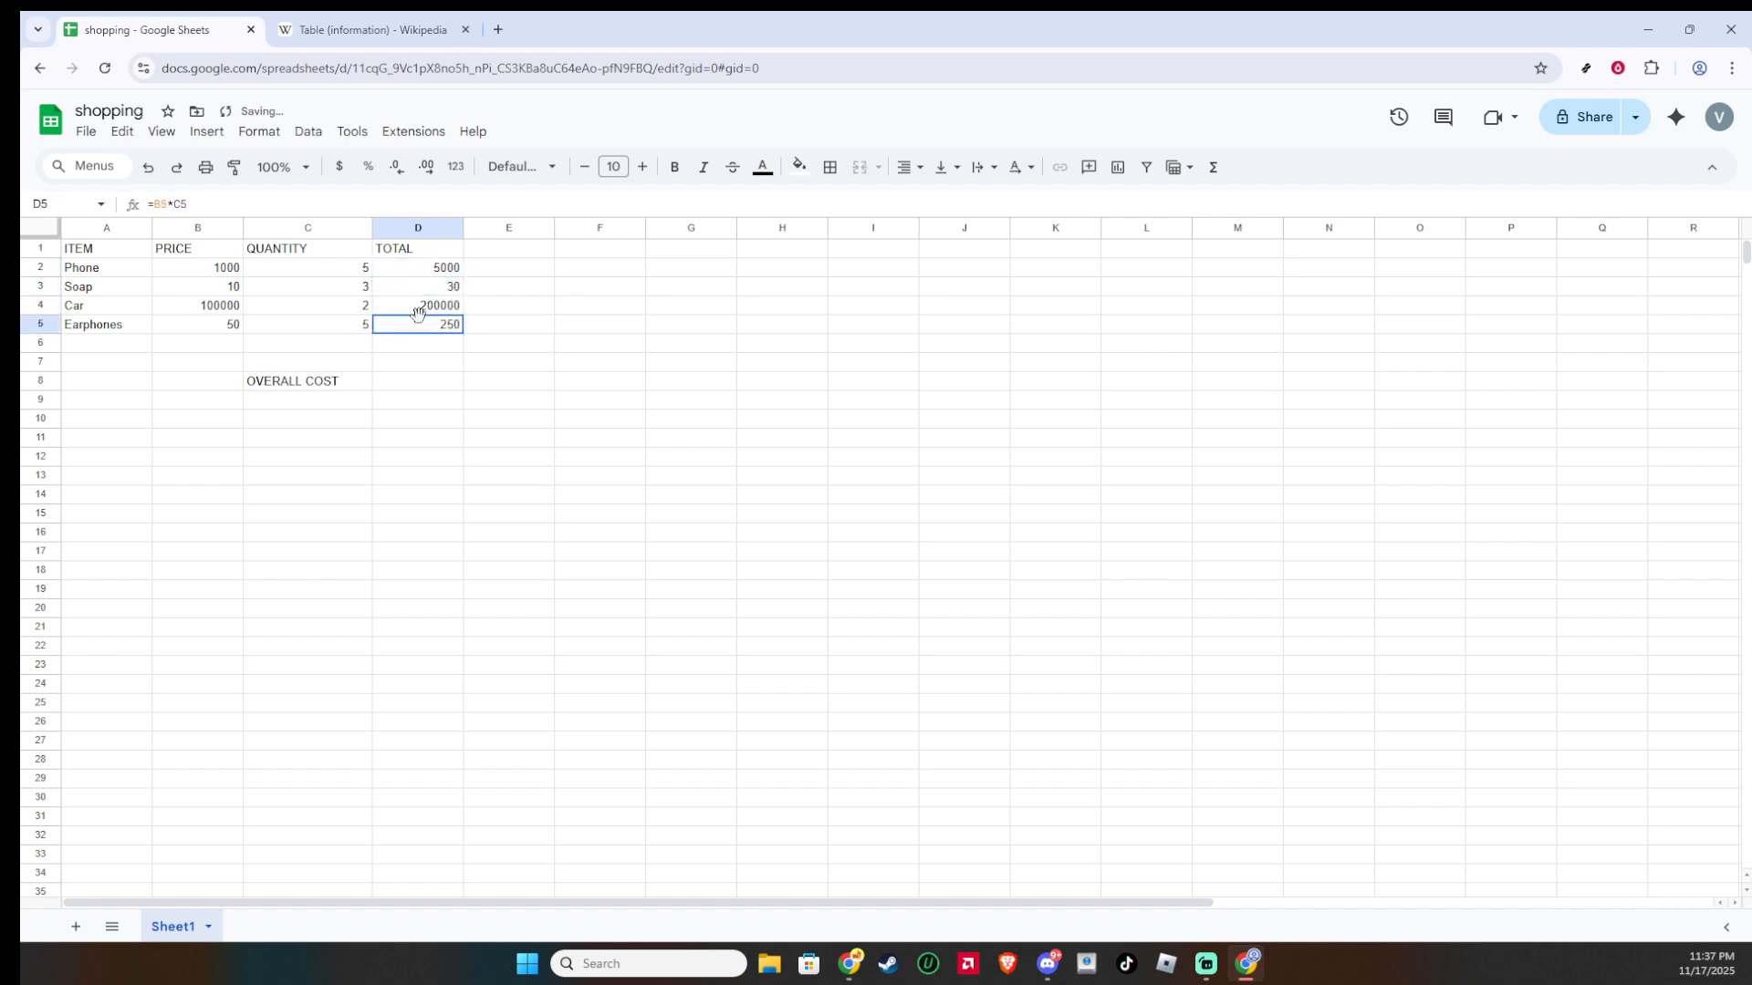
click(450, 308)
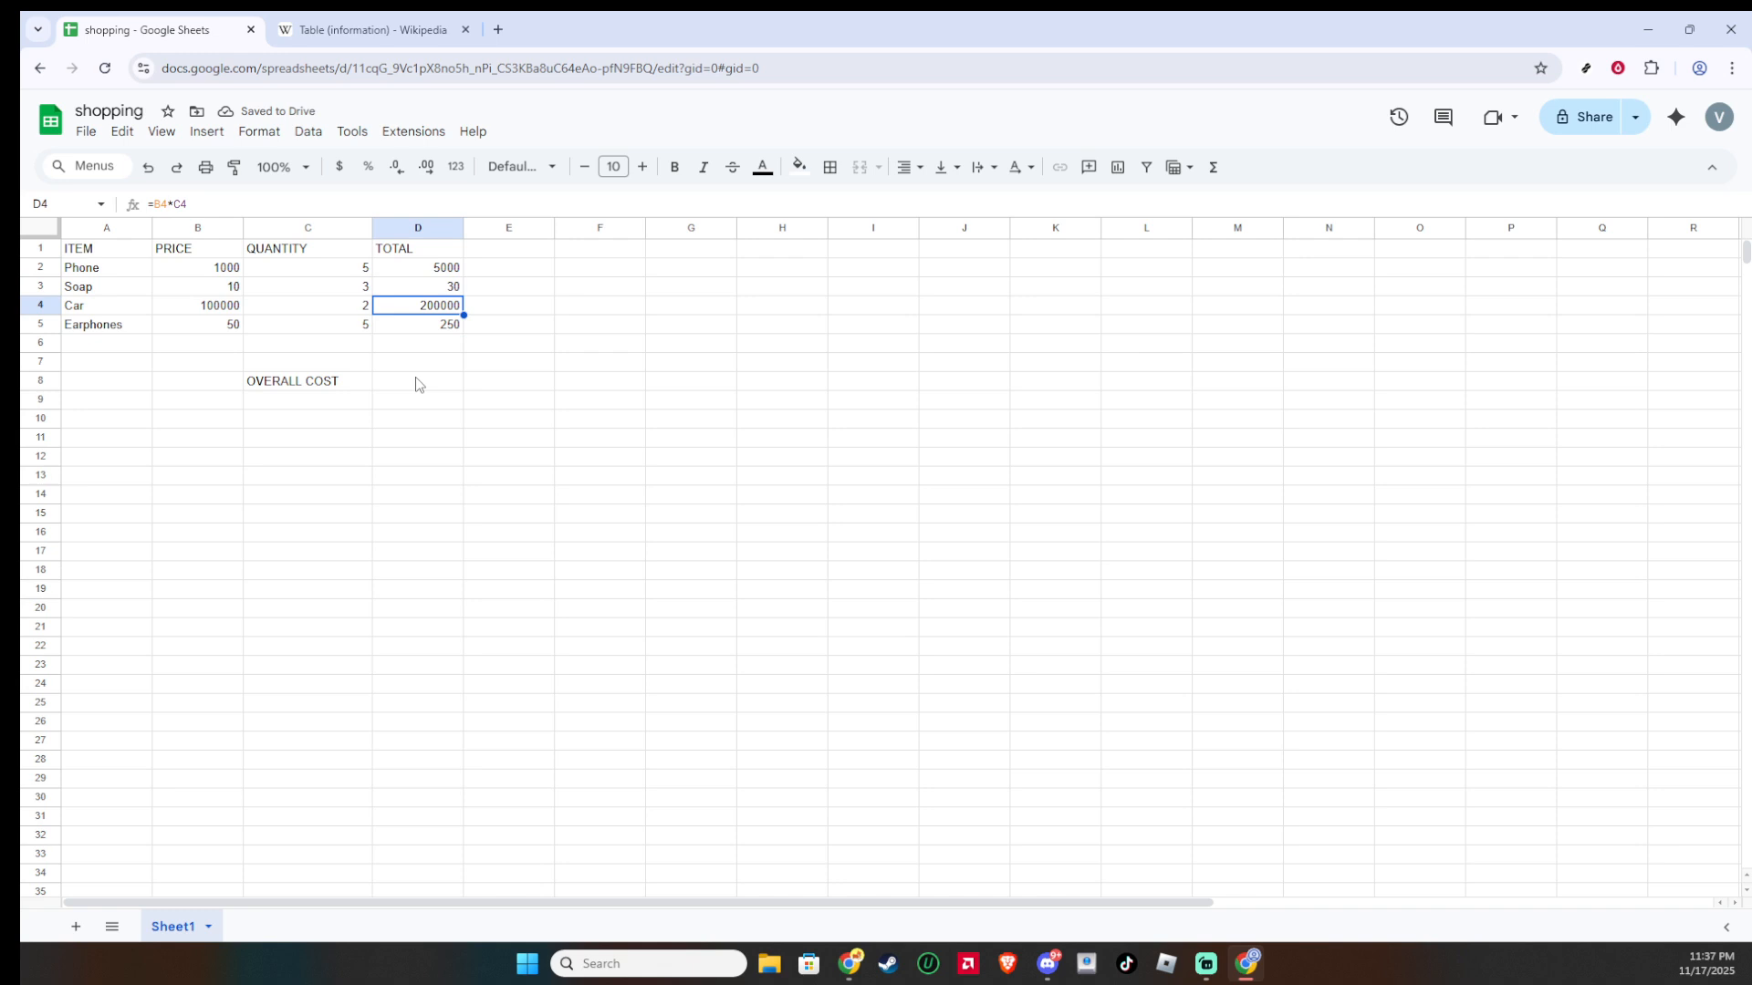
Step: Enter the formula =sum(d2:d4) in D8 beside OVERALL COST
click(362, 384)
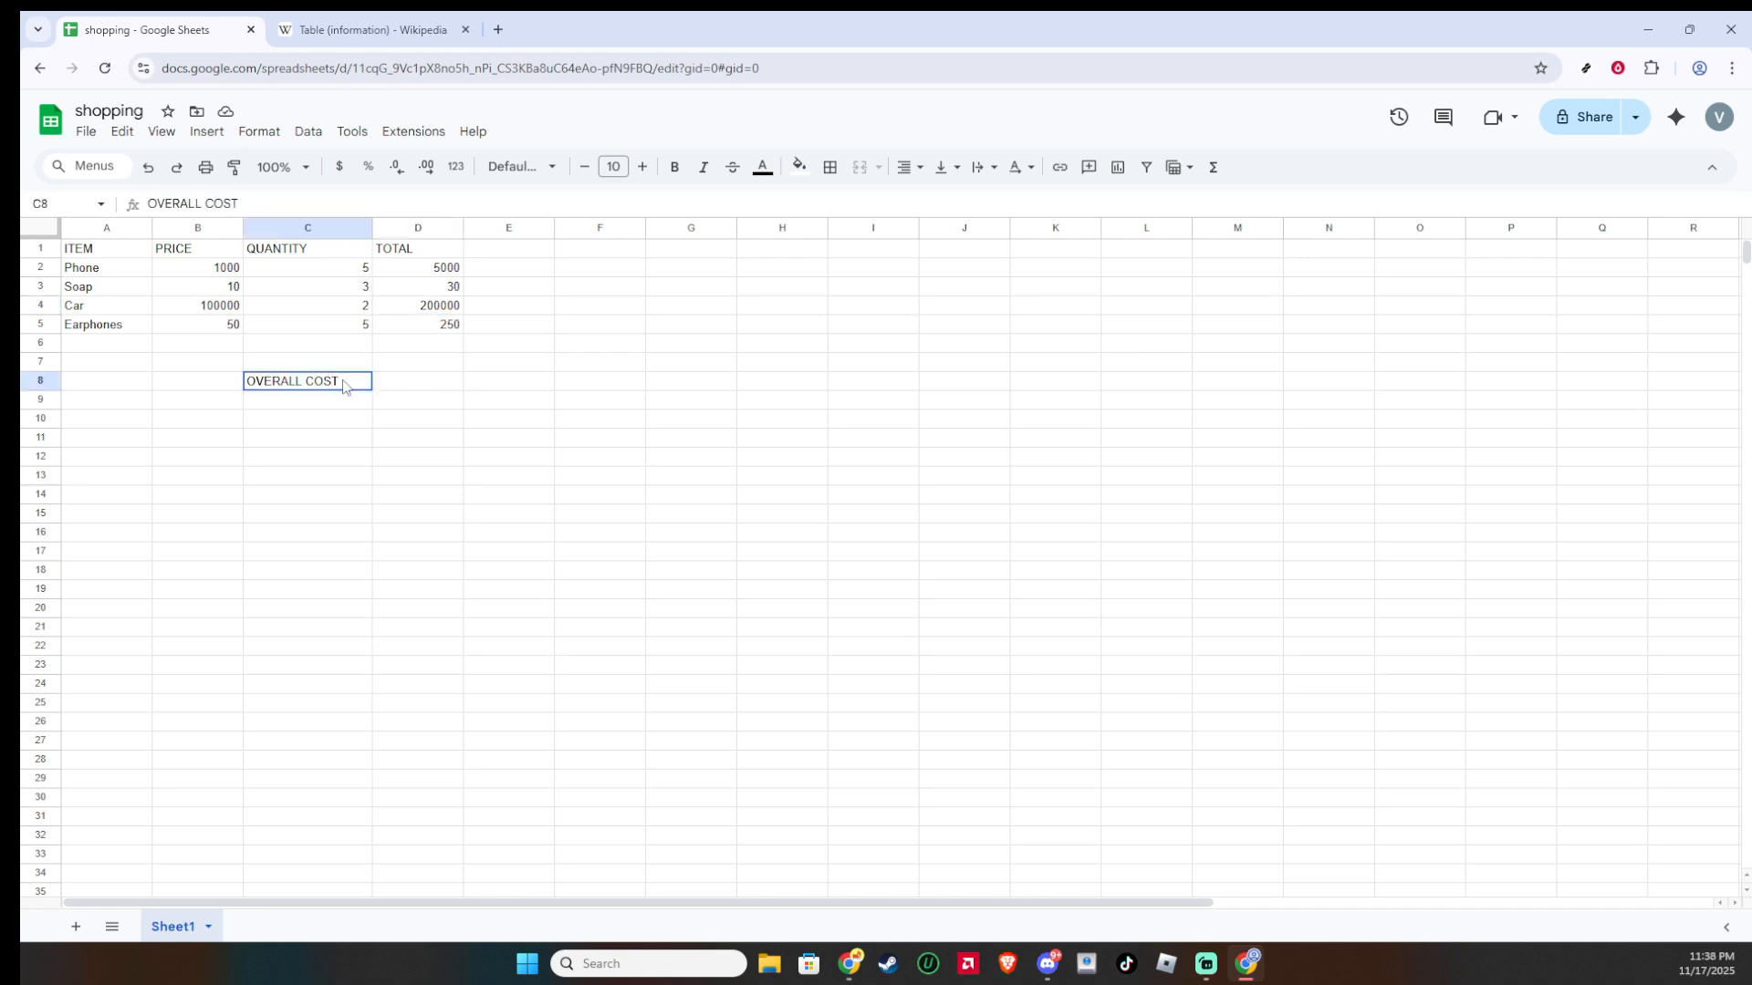
click(429, 386)
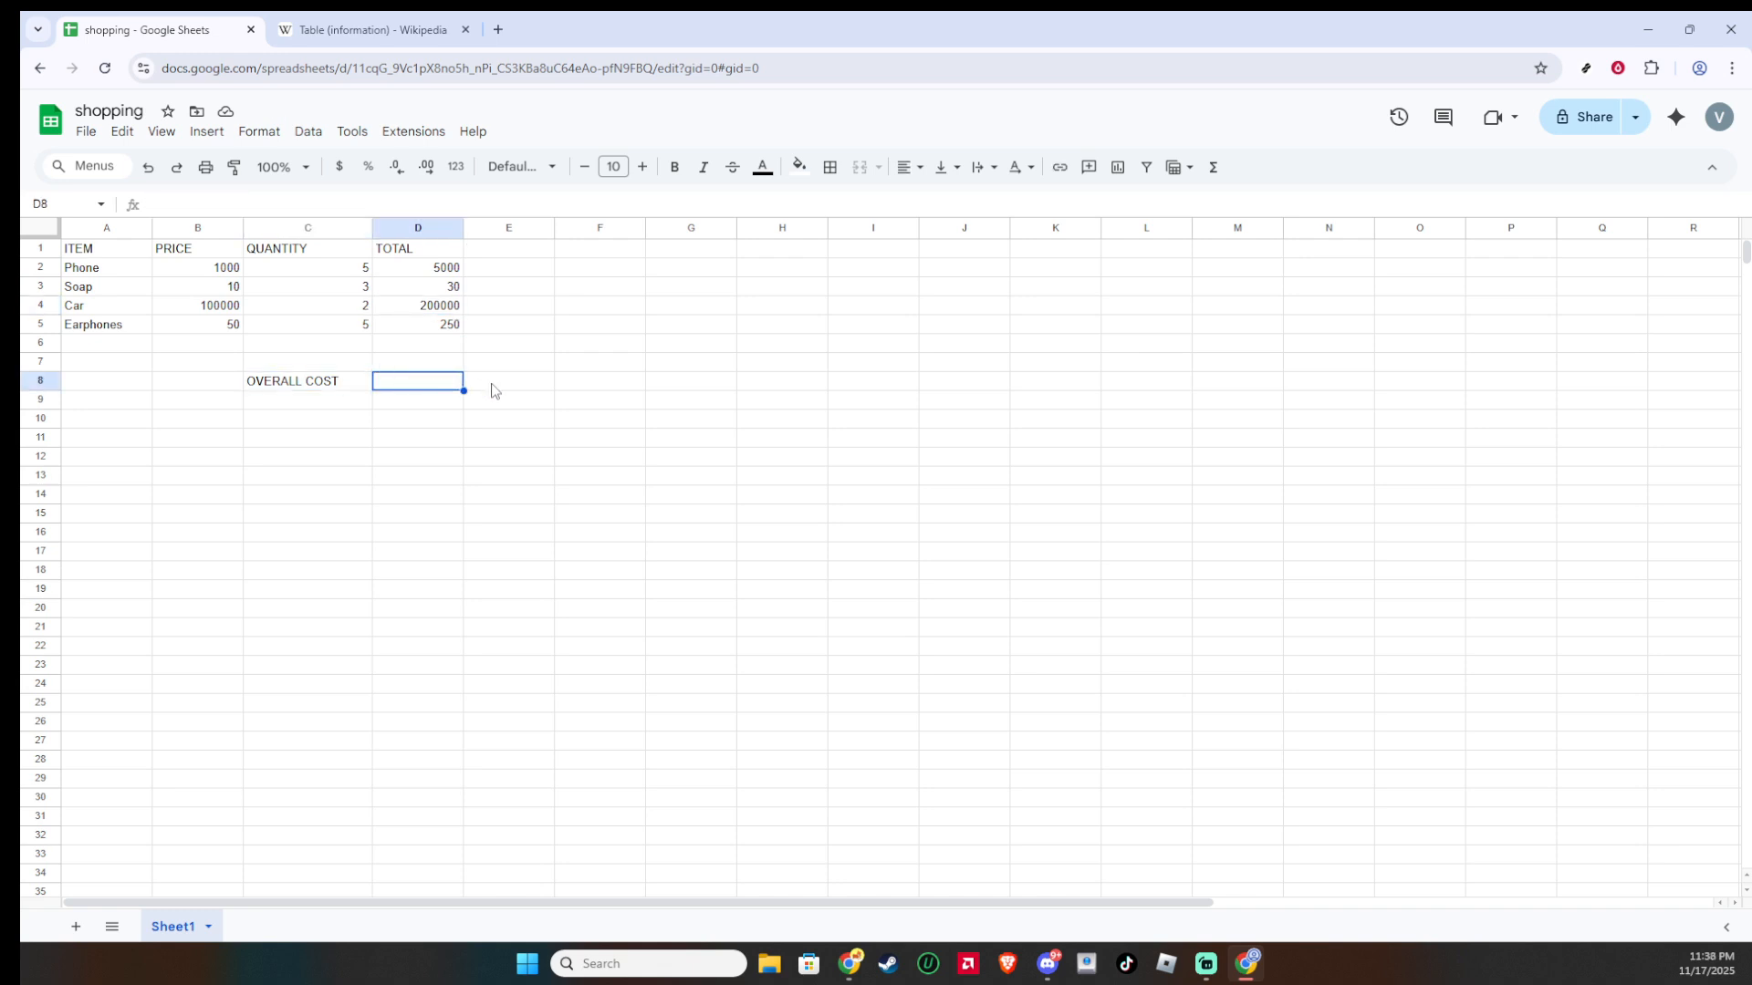
text(=)
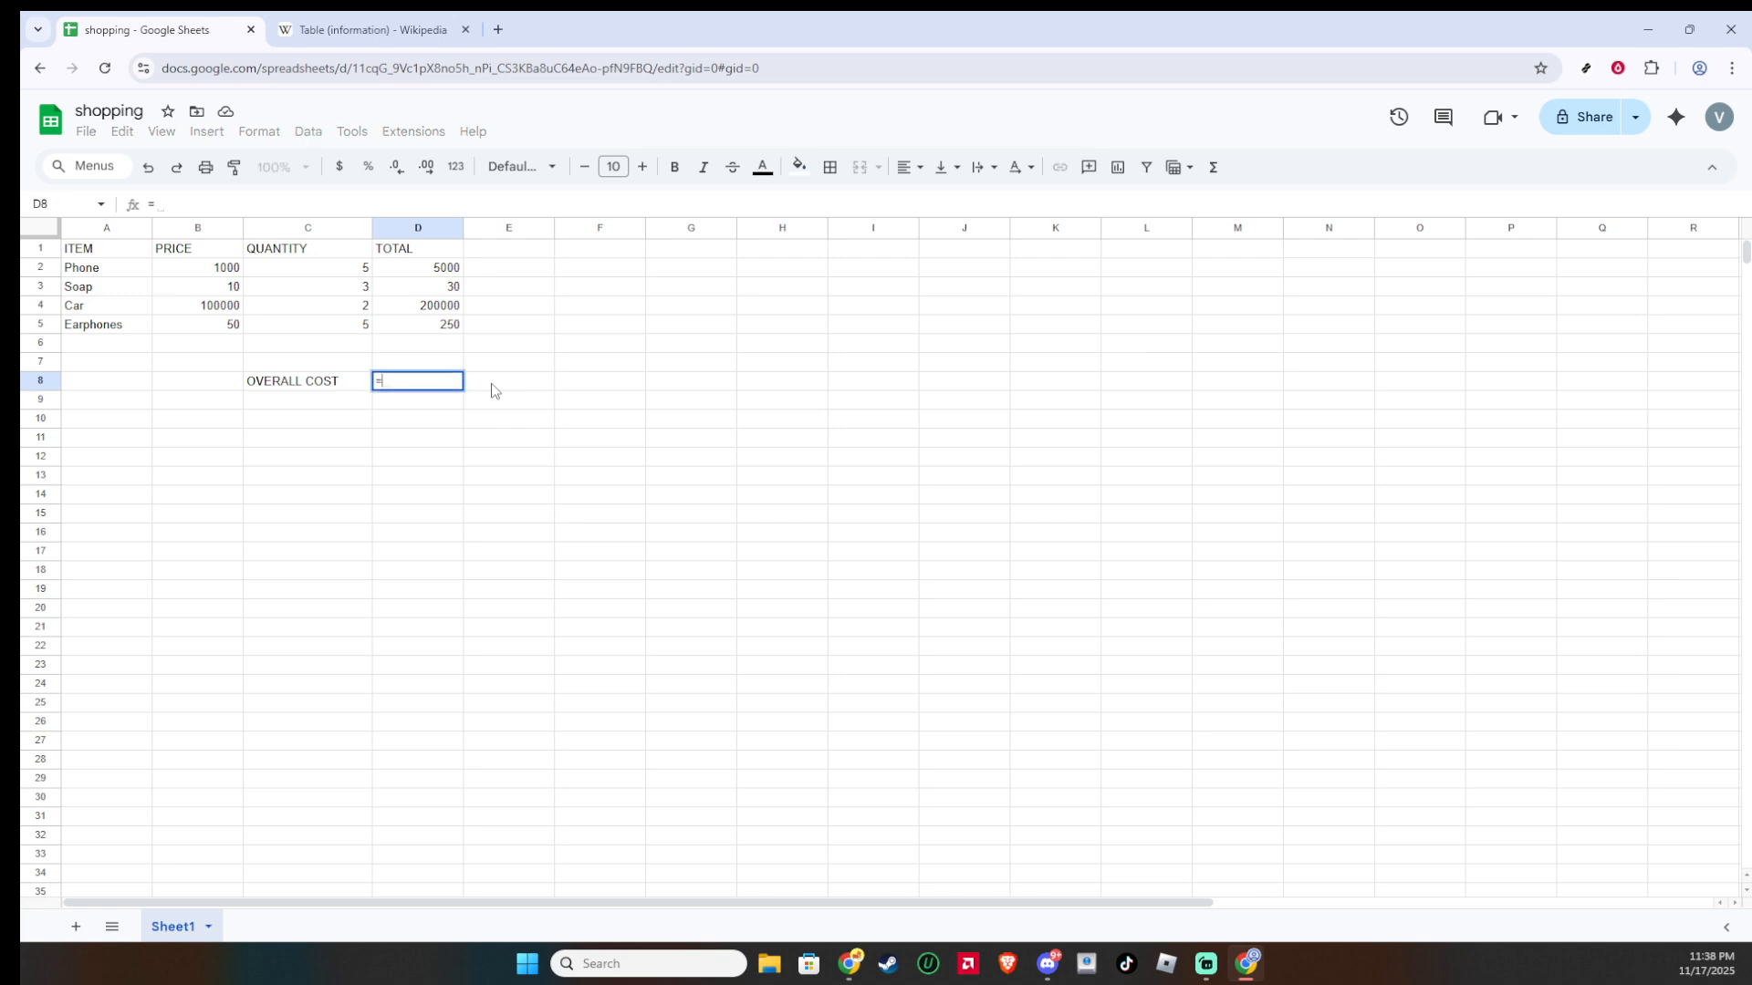
text(sum)
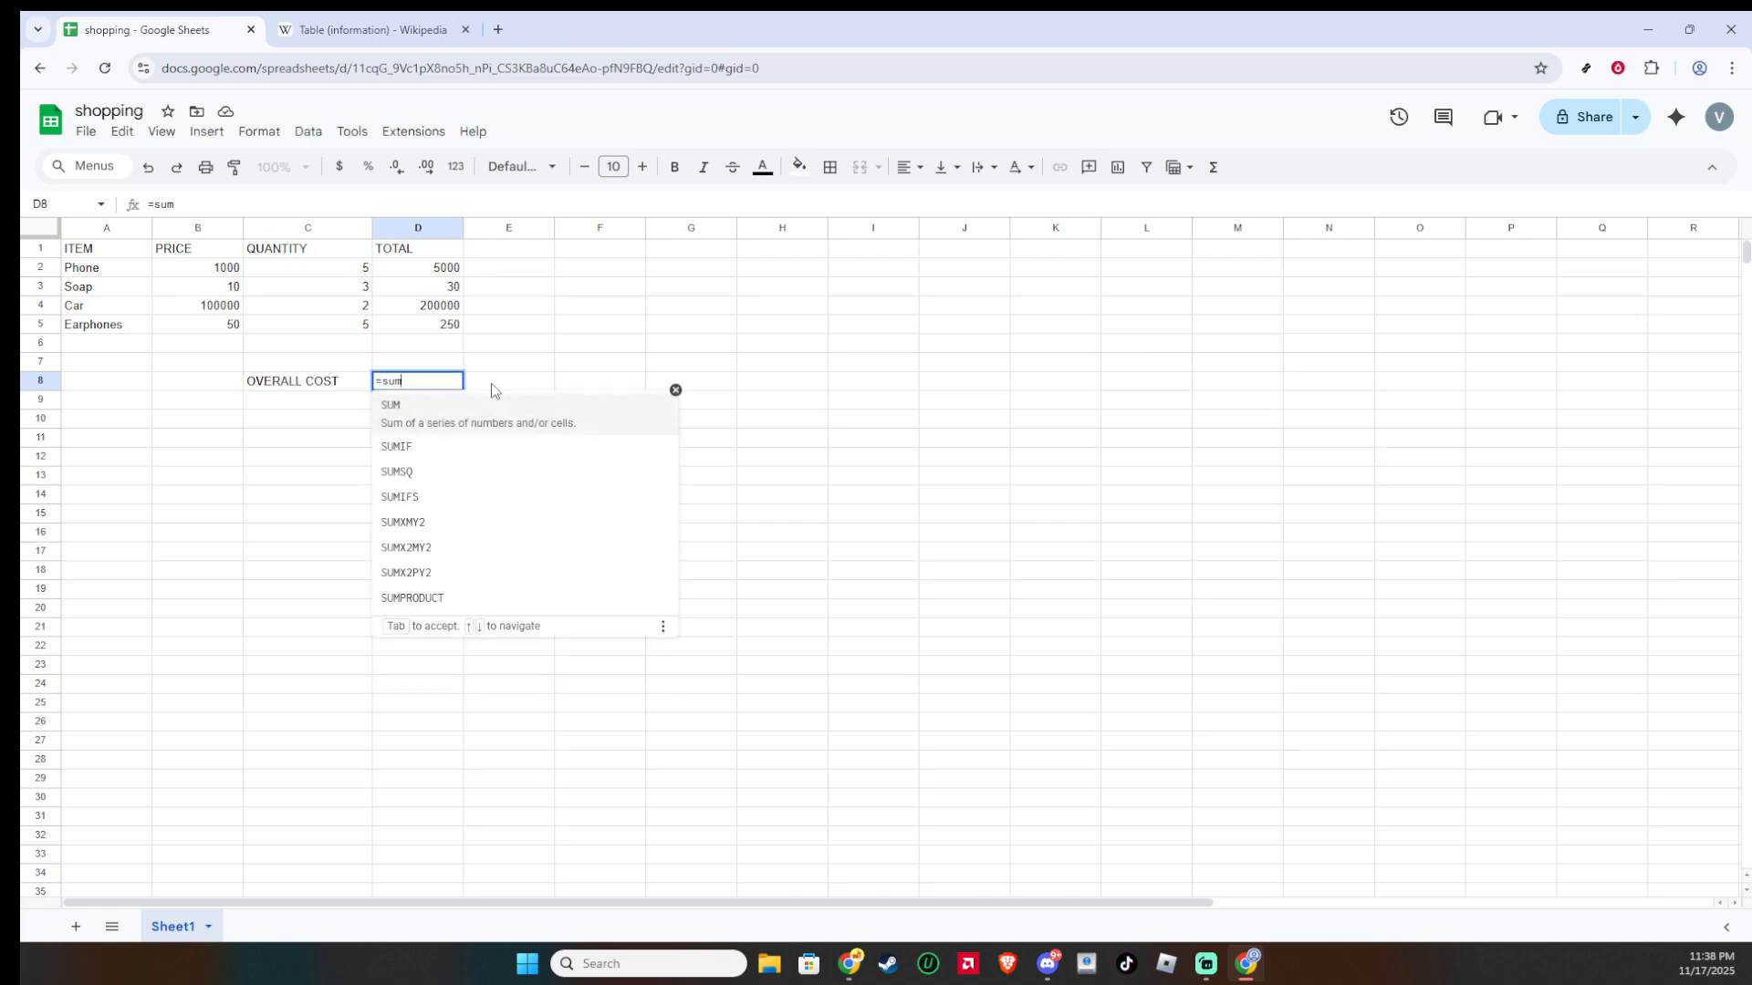
text((d)
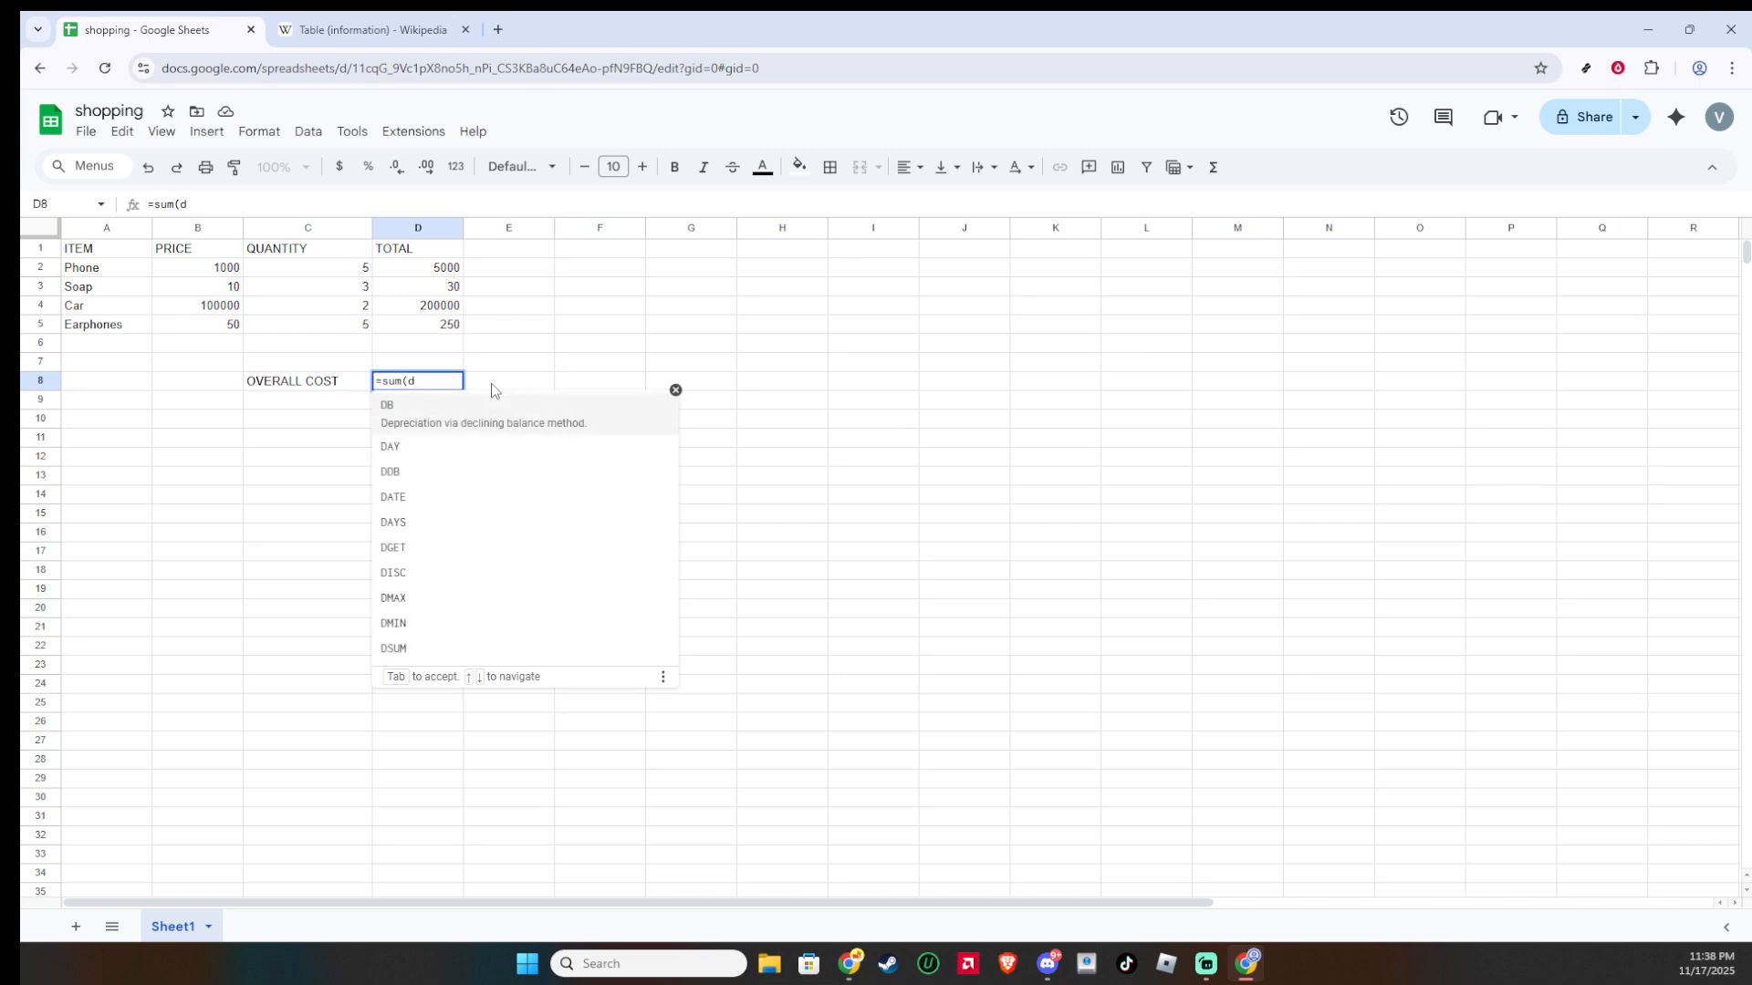
text(2:d4)
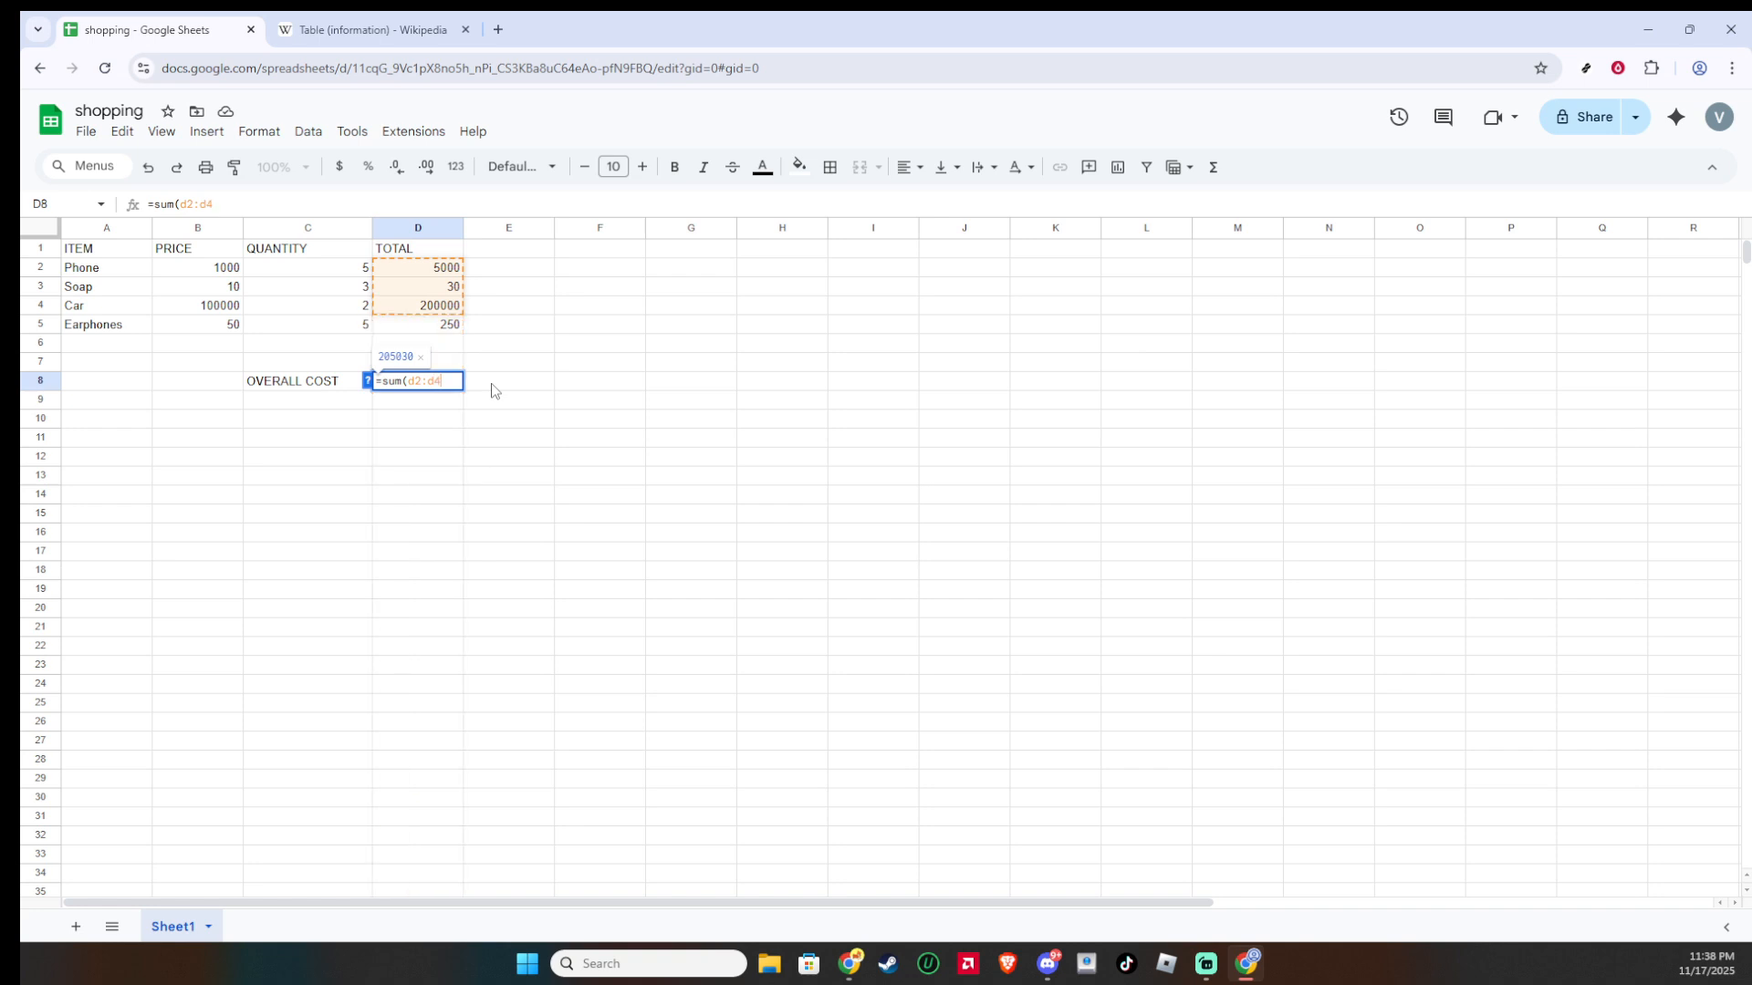
text())
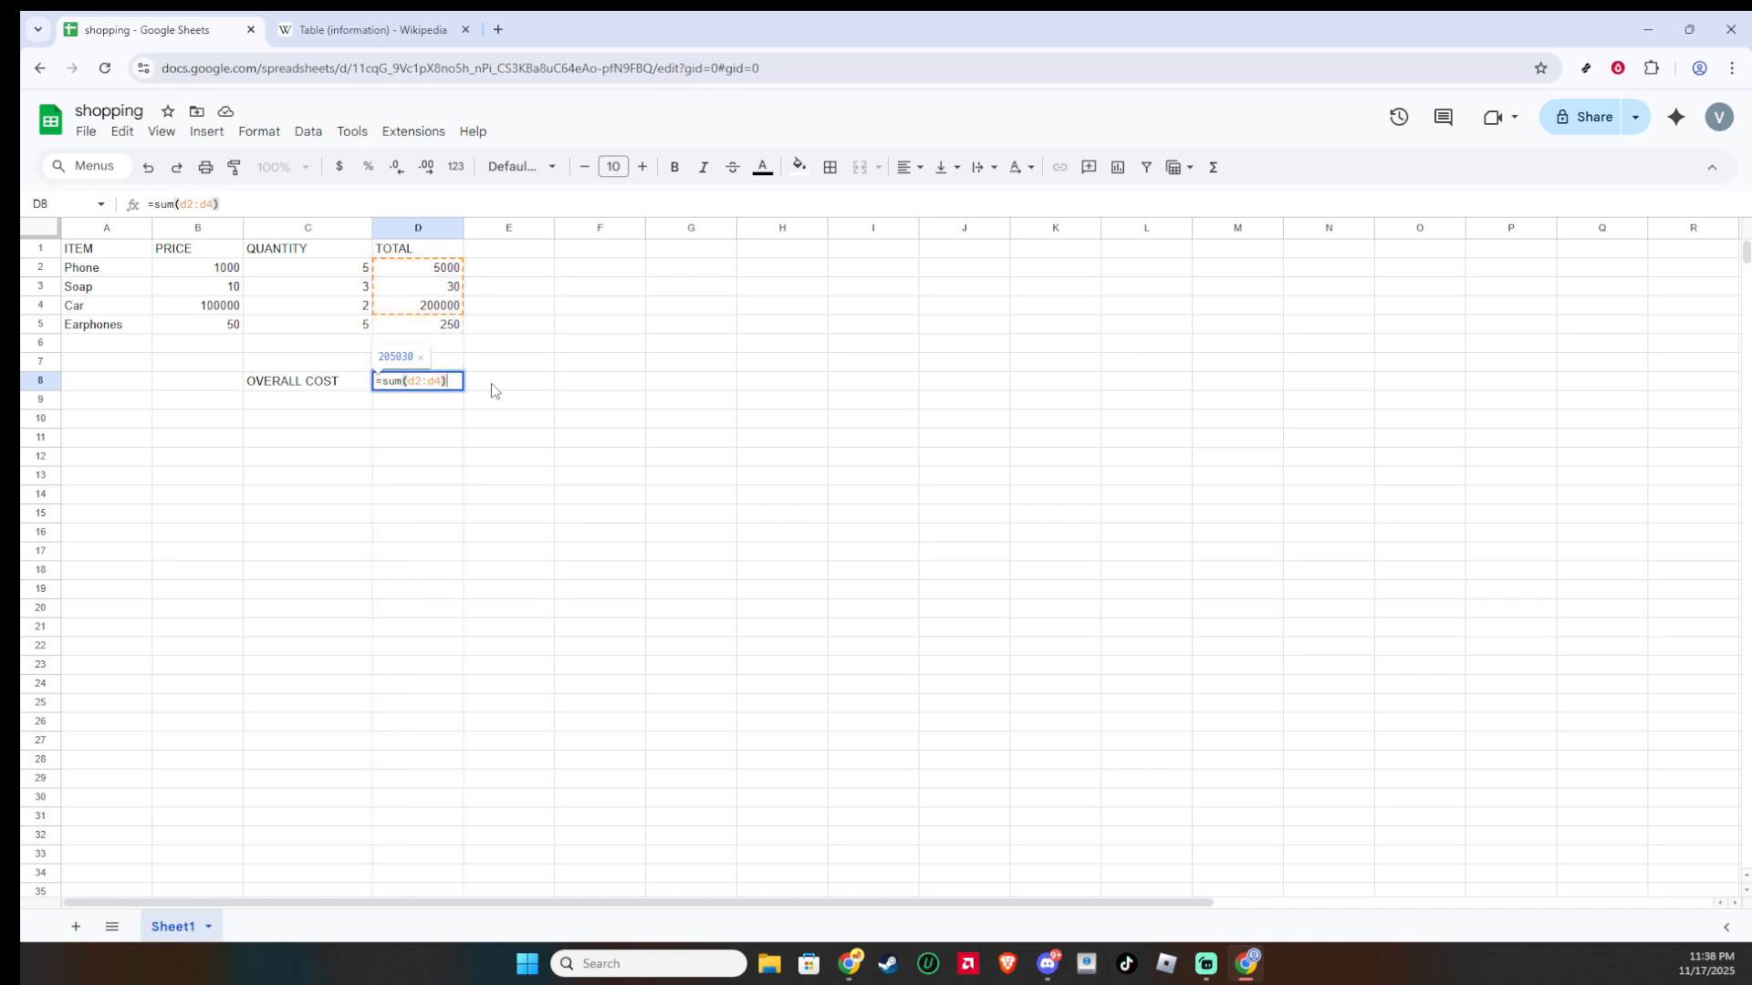
key(Return)
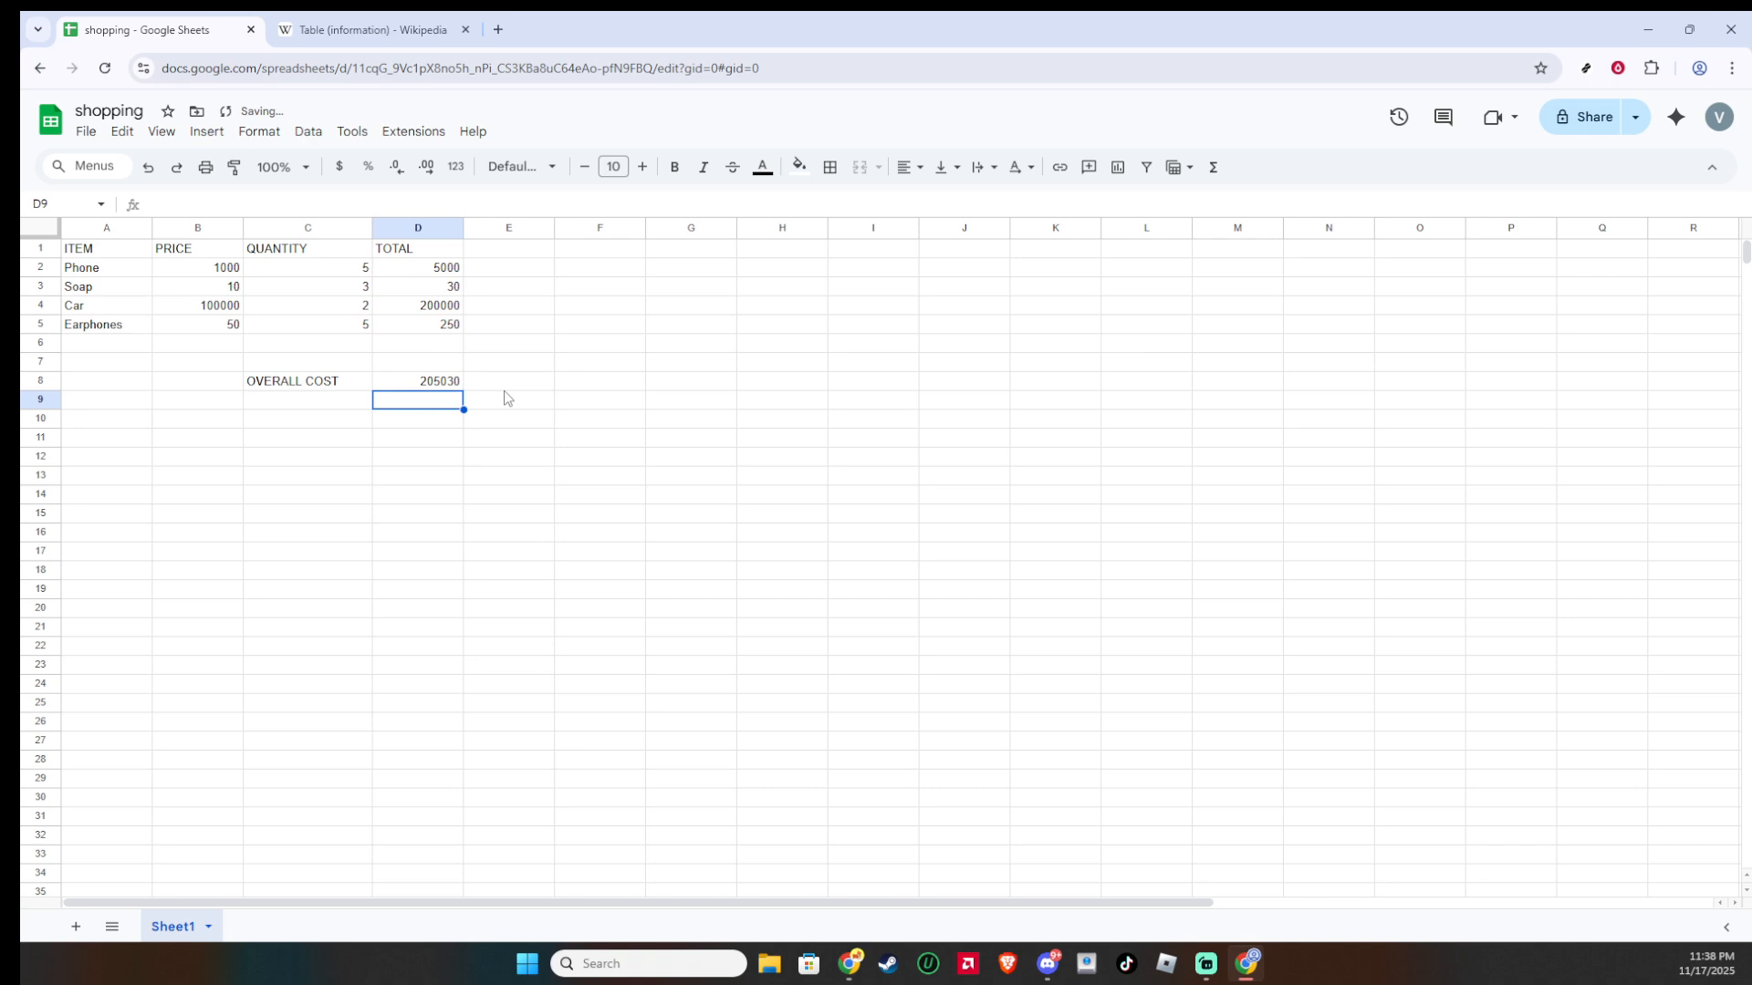
Step: Correct the overall cost formula in D8 so its range is D2:D5
click(433, 380)
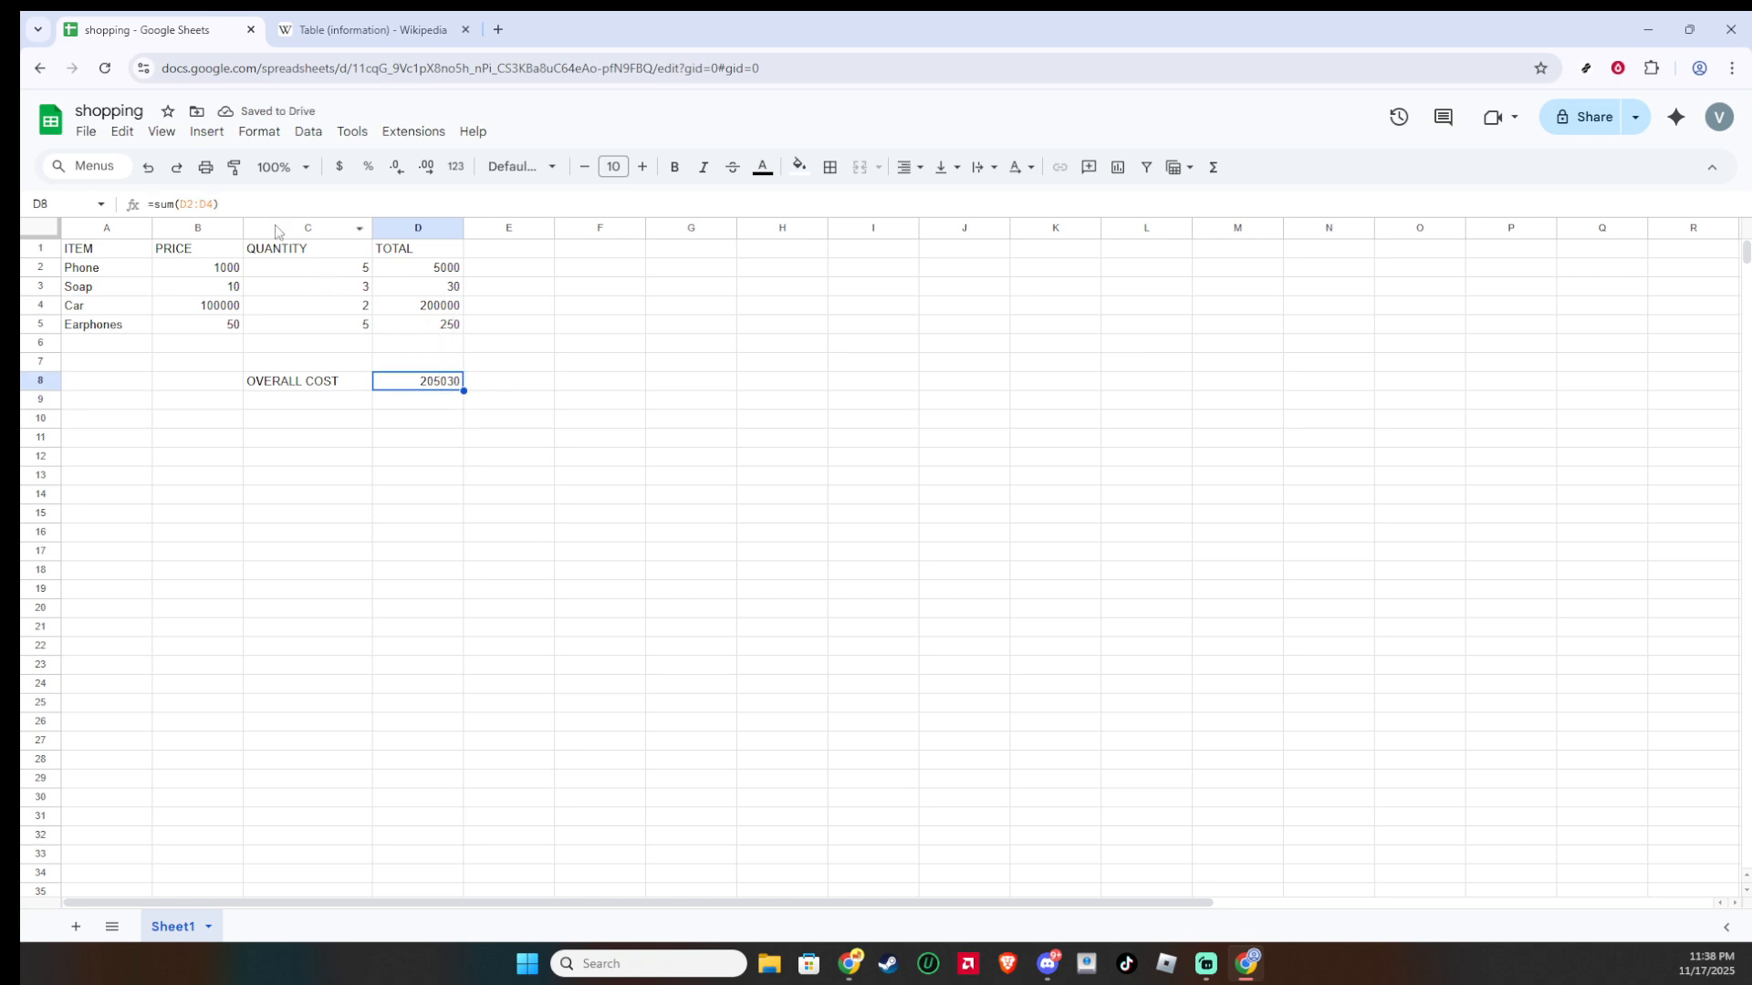
click(203, 203)
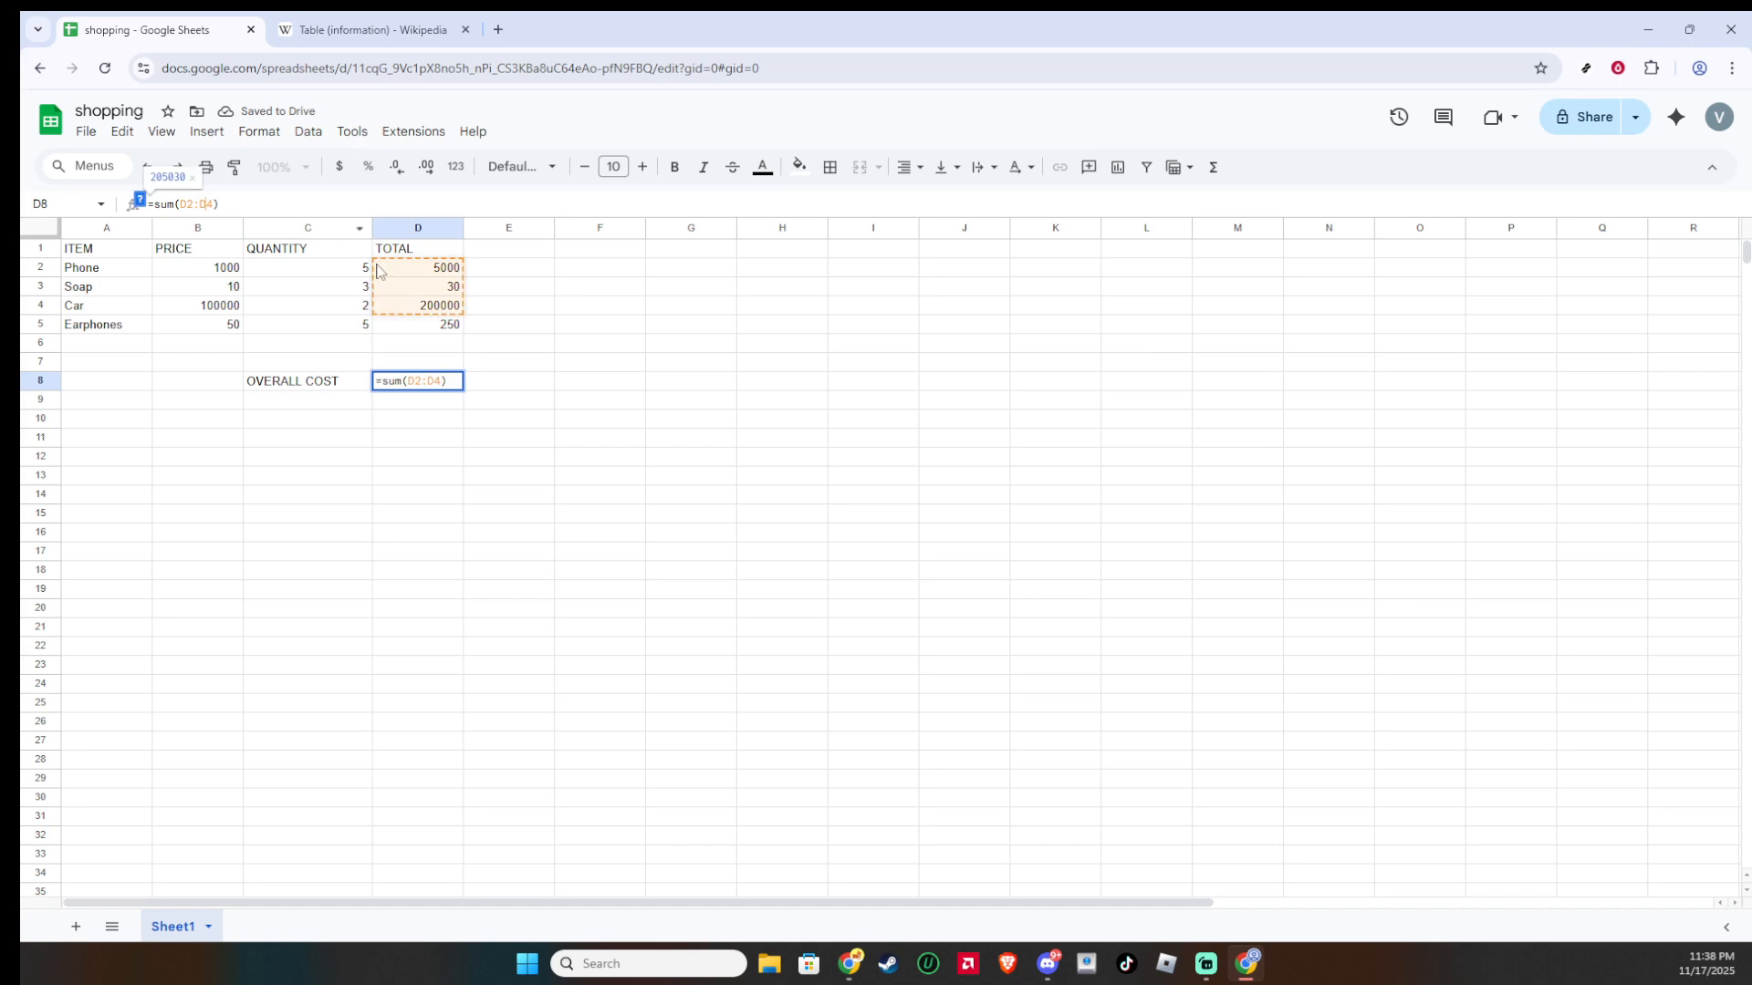
click(217, 204)
key(BackSpace)
text(5)
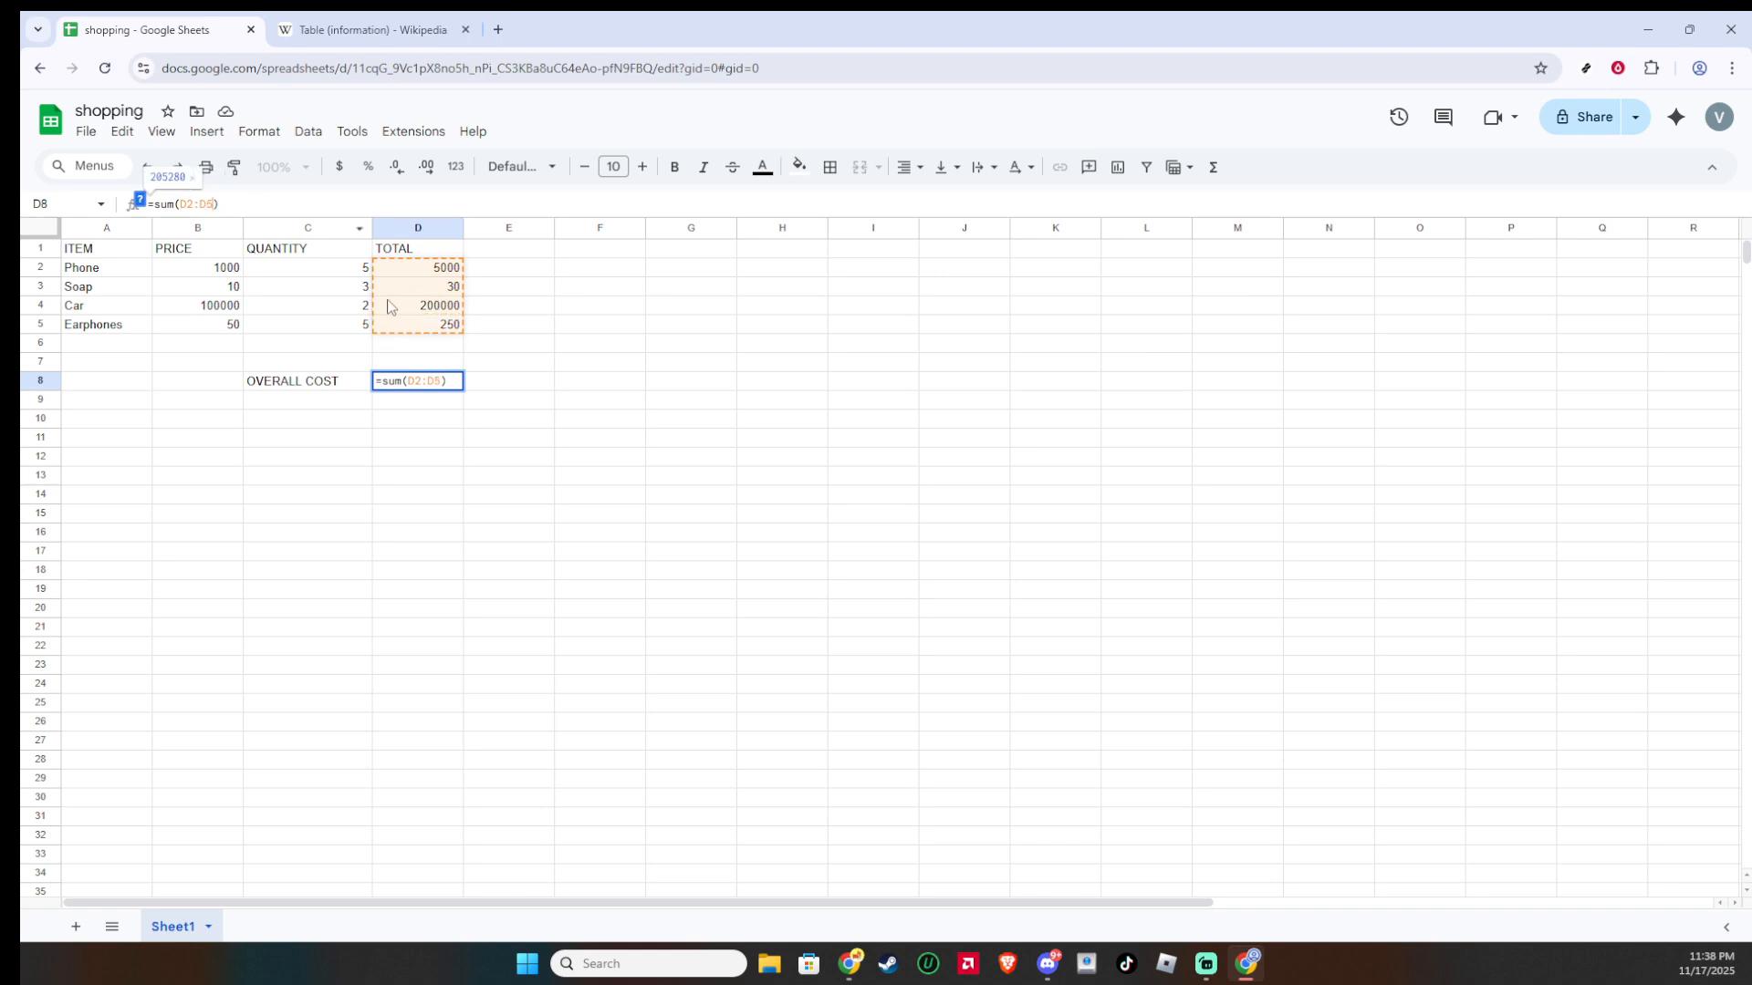
key(Return)
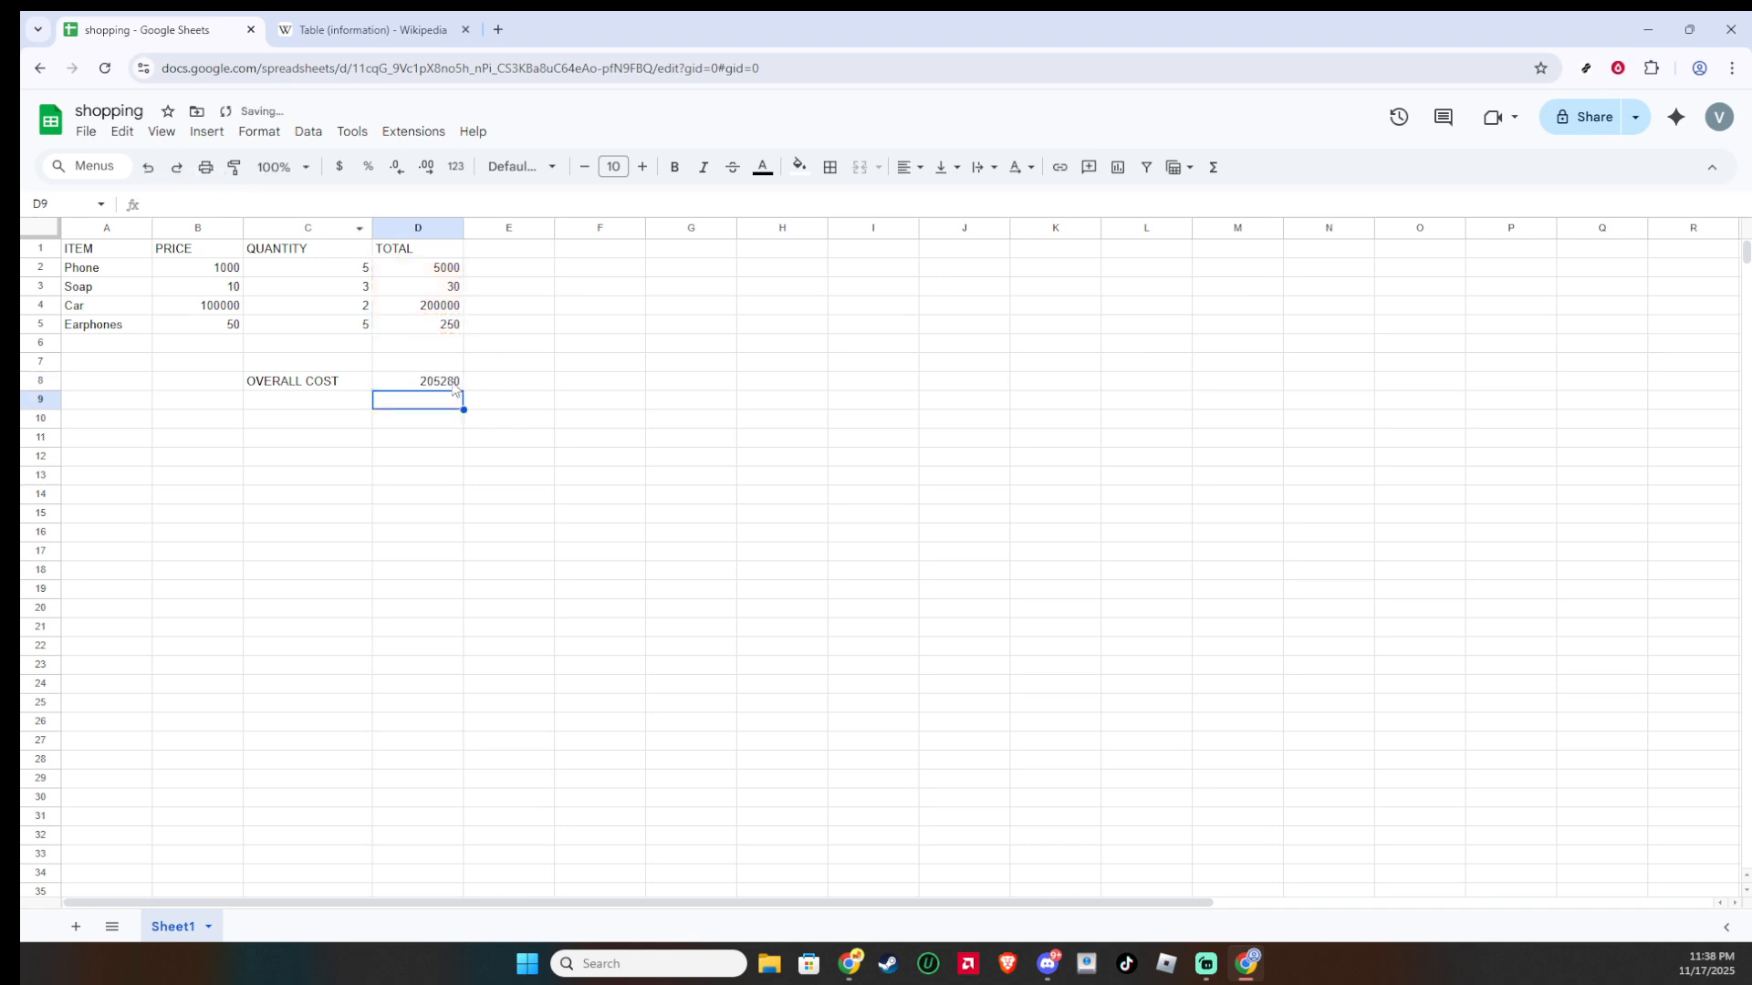
Step: Select the totals in D2:D5 and open the data operations for that range
click(459, 385)
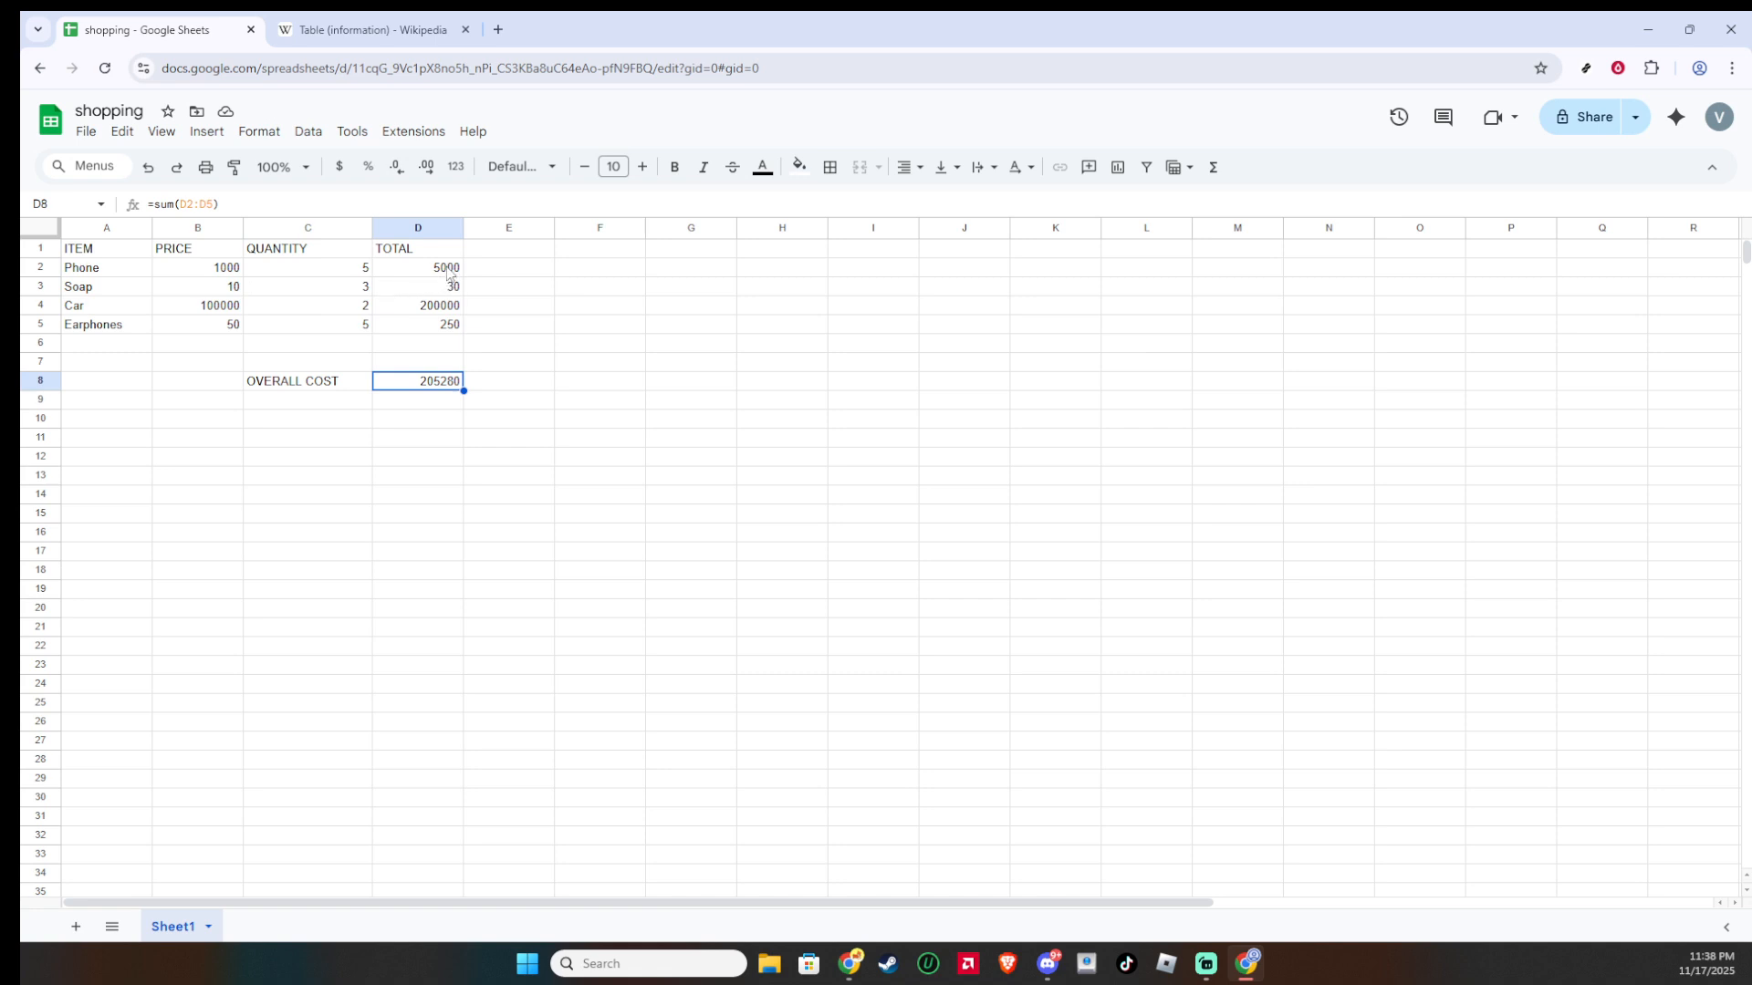
drag(447, 272, 447, 327)
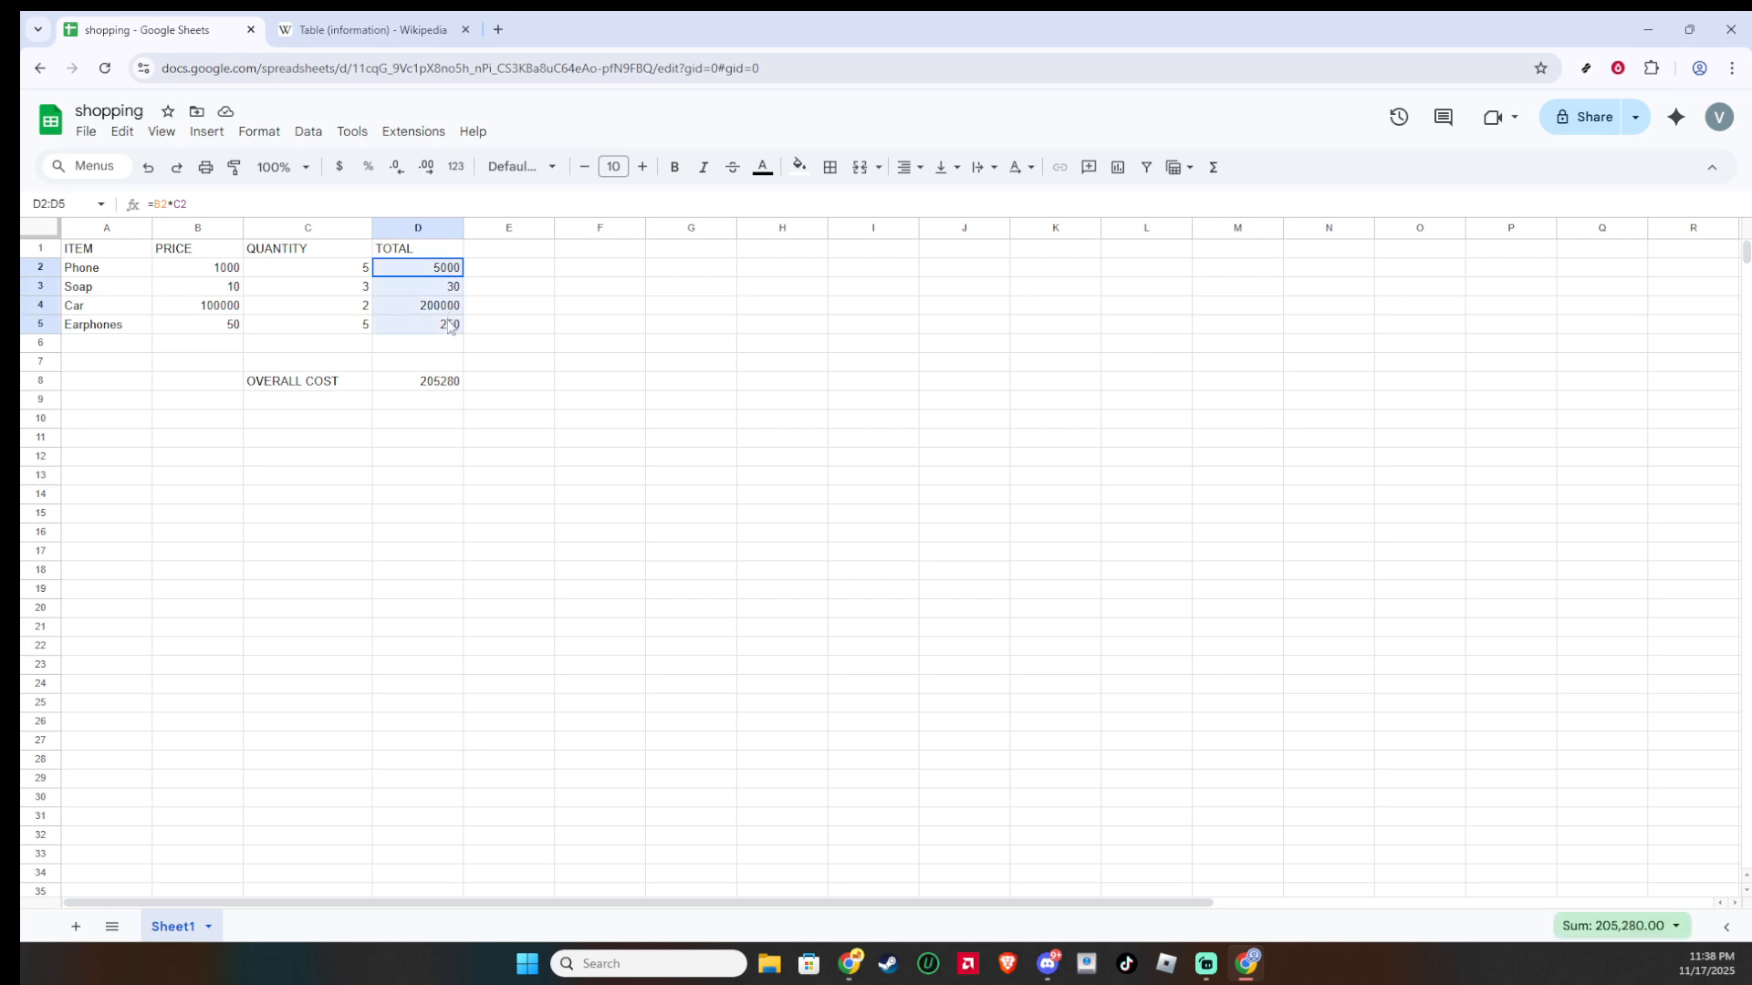
click(307, 132)
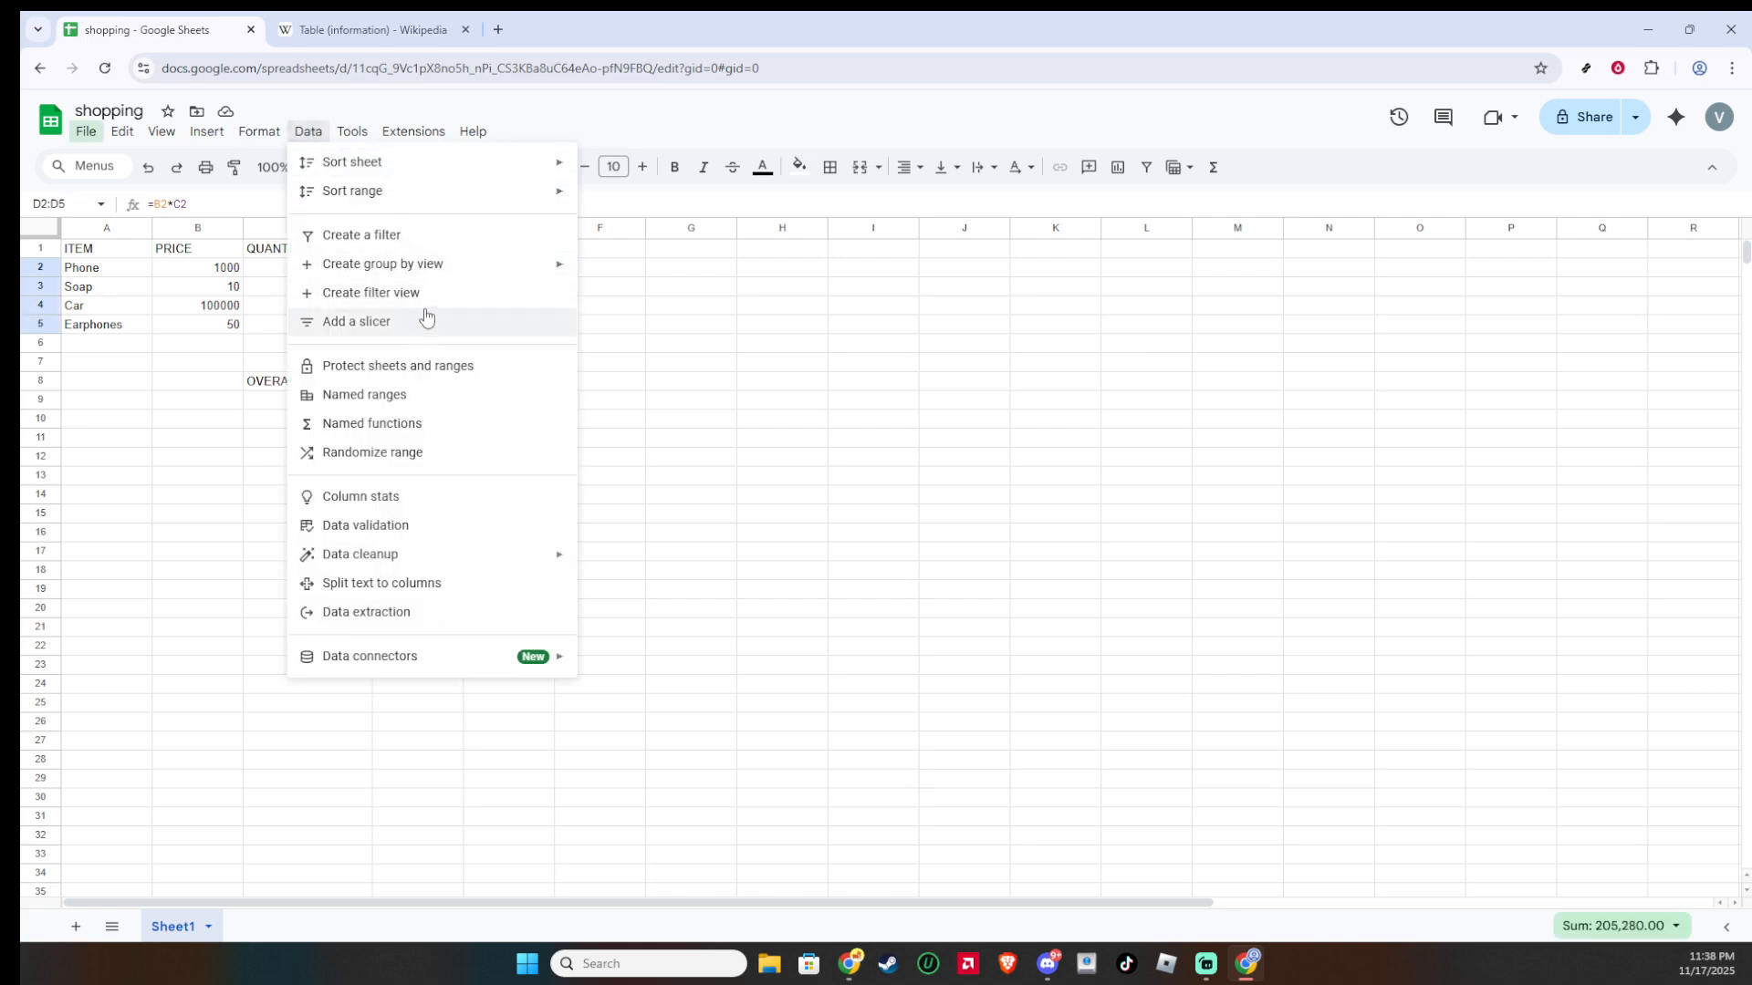
mouse_move(440, 279)
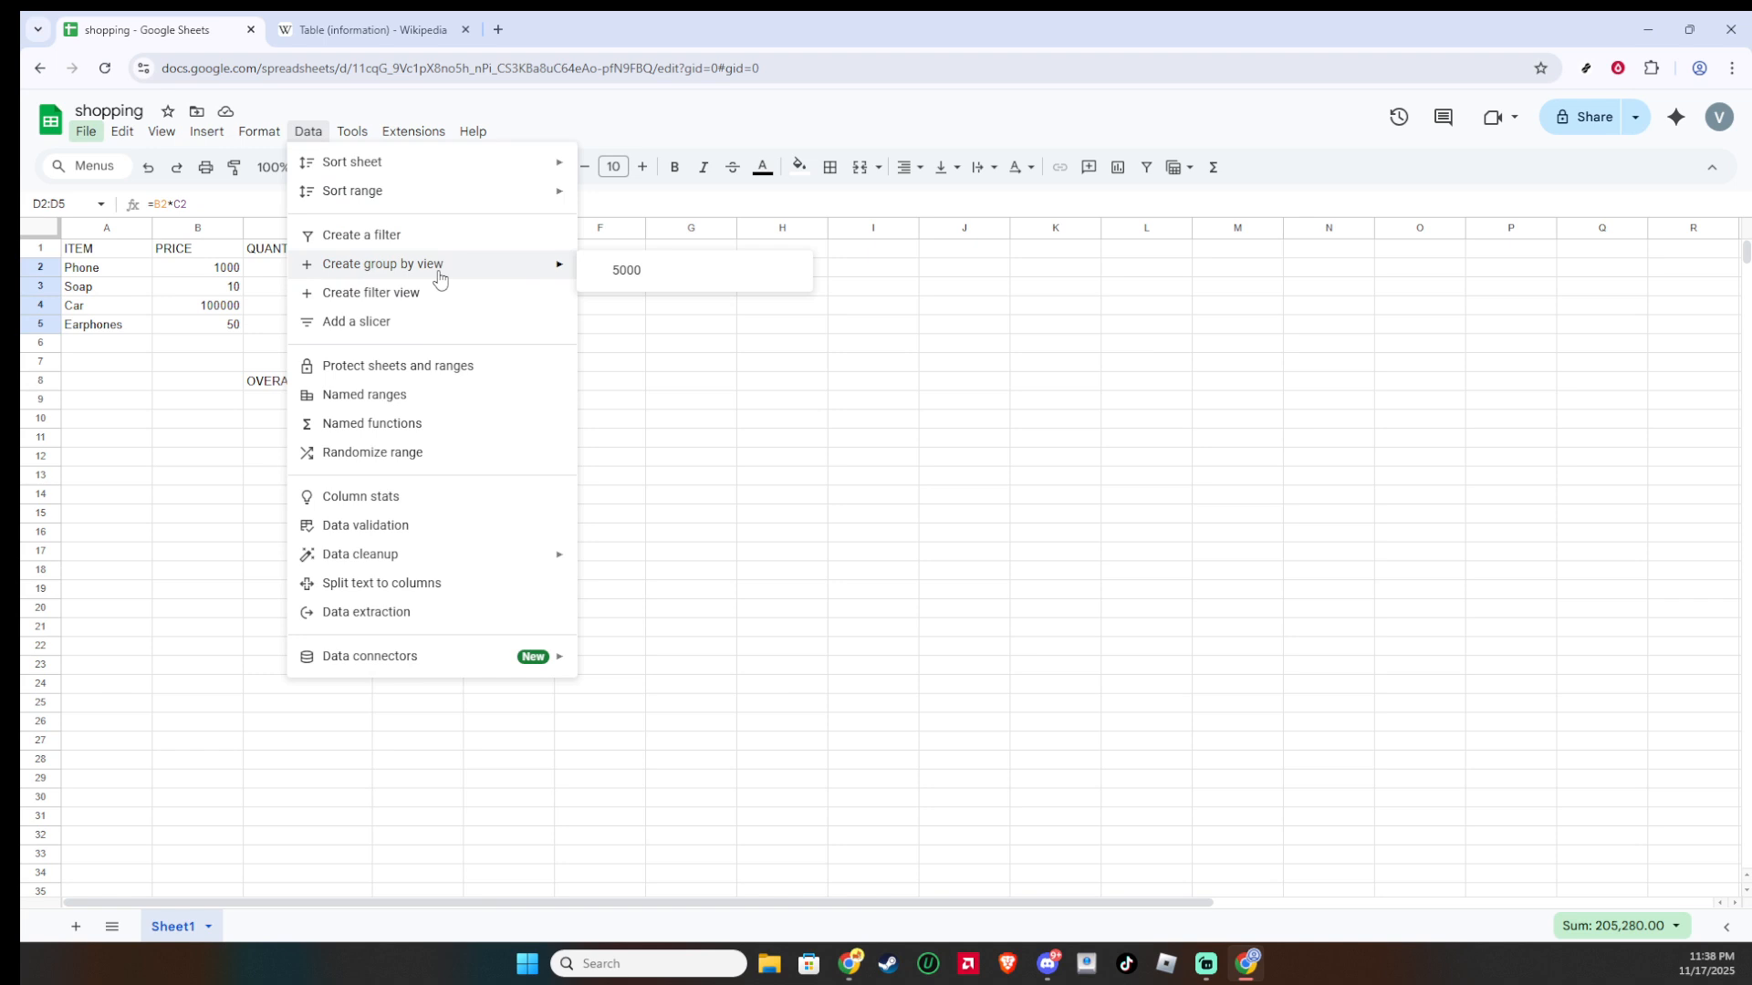